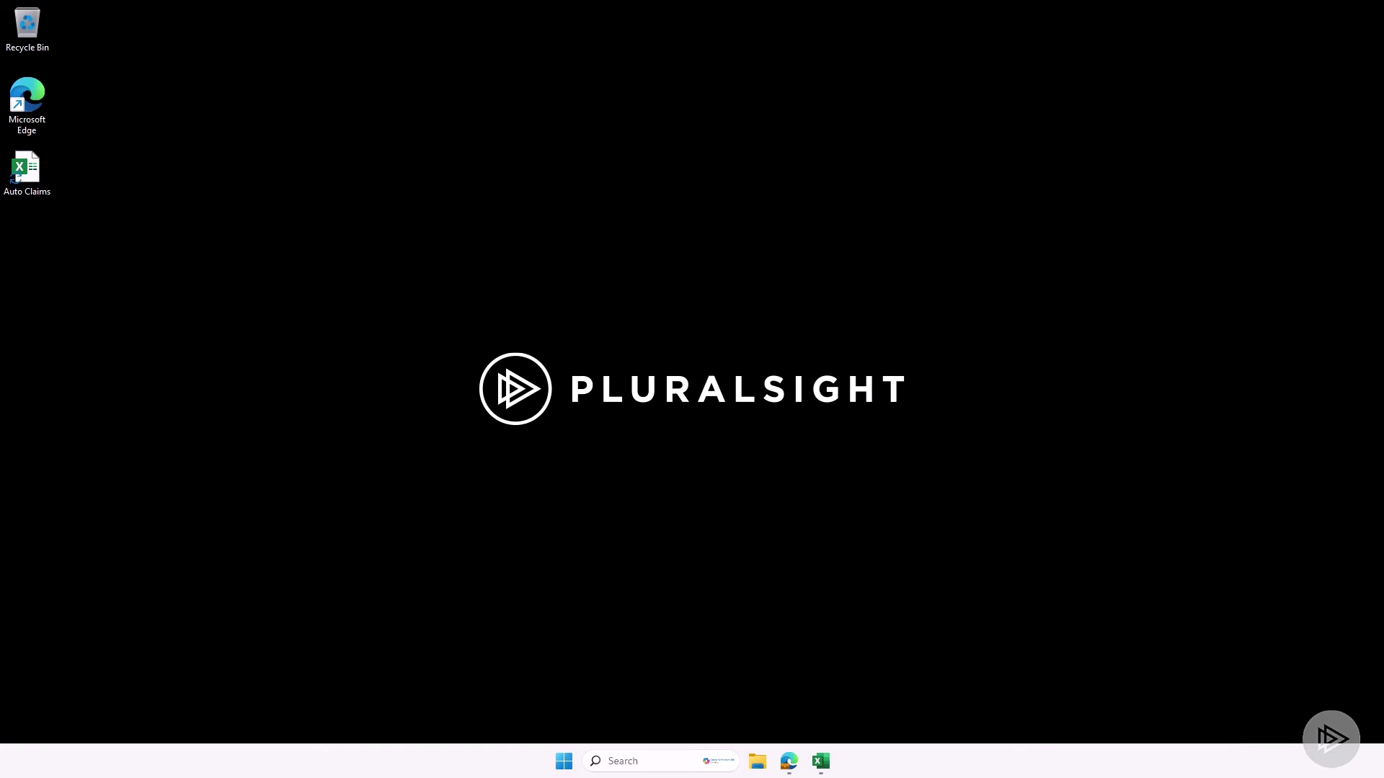
# - Bring the Auto Claims workbook forward with Copilot open and select a cell in the claims table
pyautogui.click(821, 762)
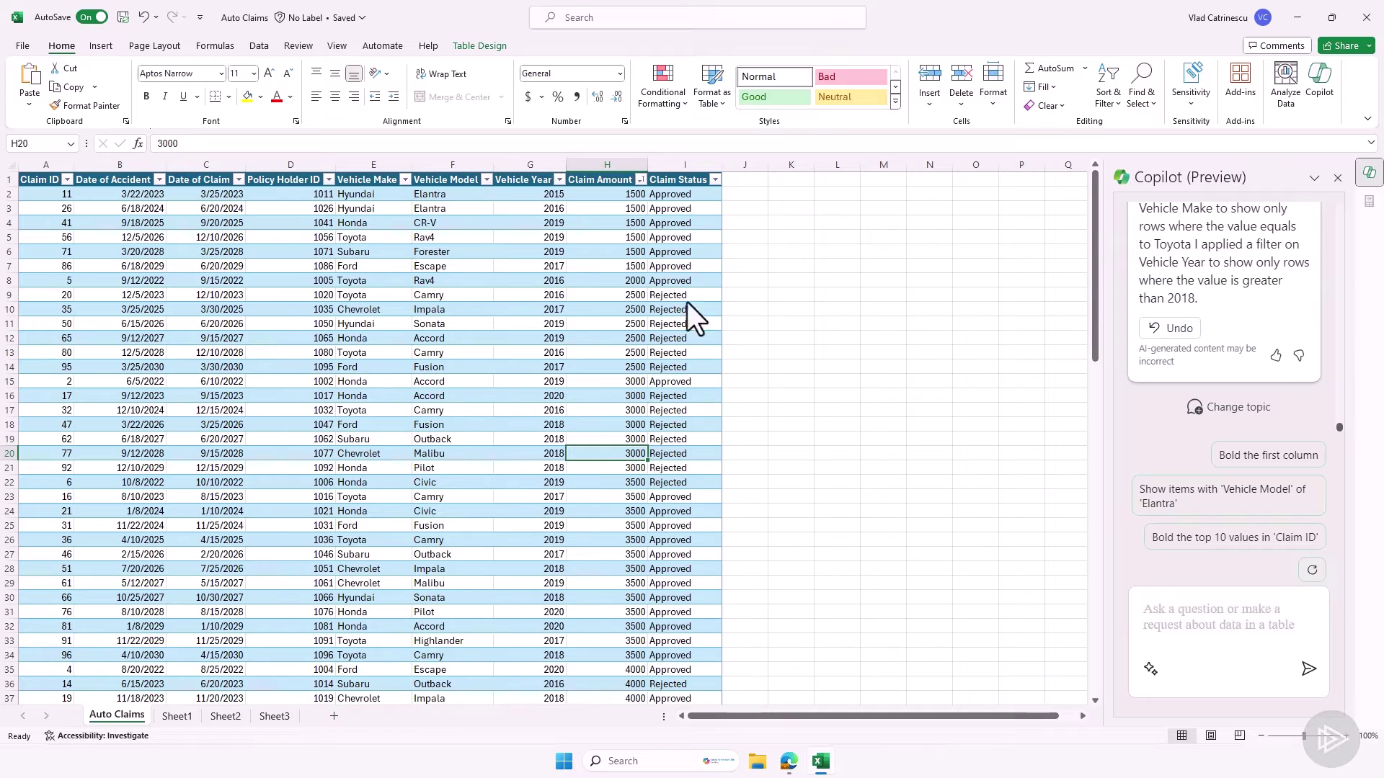
pyautogui.click(668, 222)
# - Ask Copilot for a column counting days between Date of Claim and Date of Accident
pyautogui.click(1184, 603)
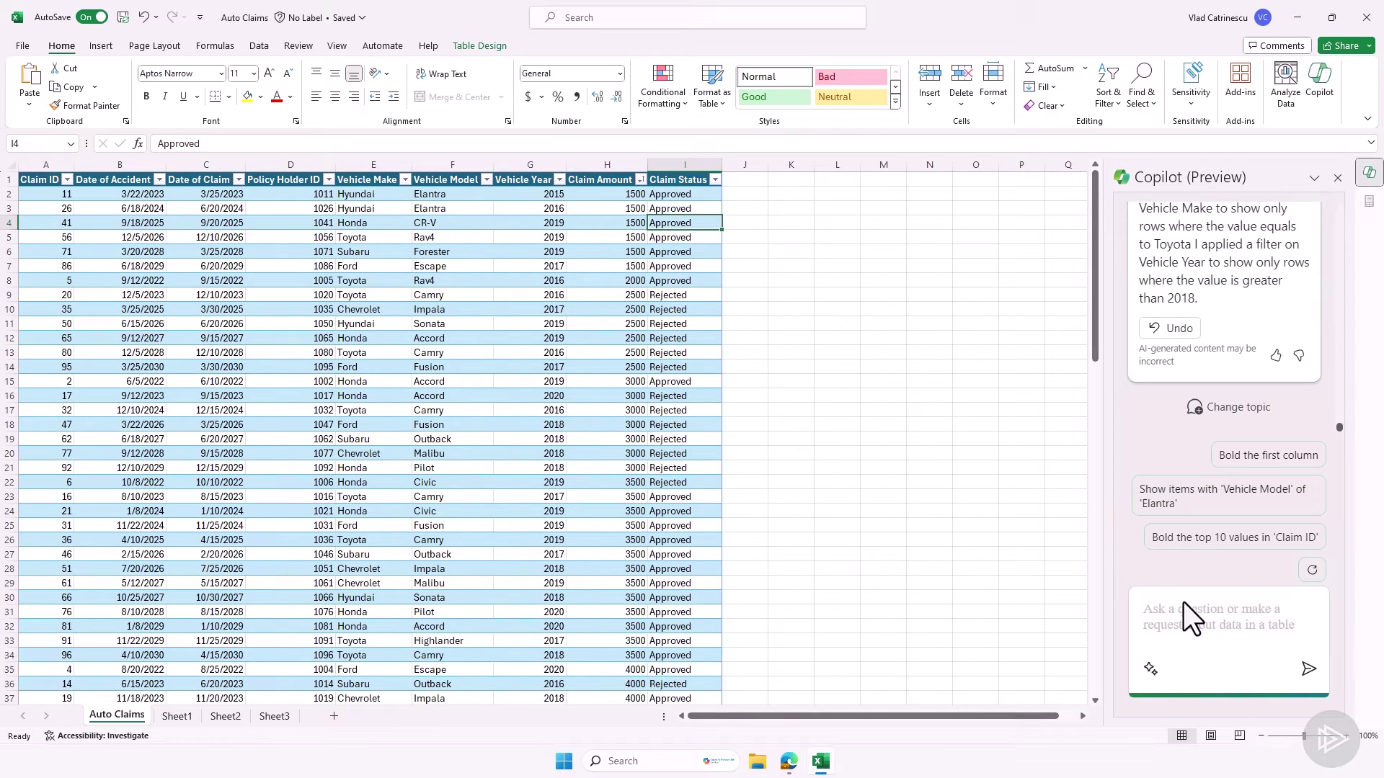
pyautogui.write('Add a column that calculates the difference in days betwen Date of Claim and Date of Accident')
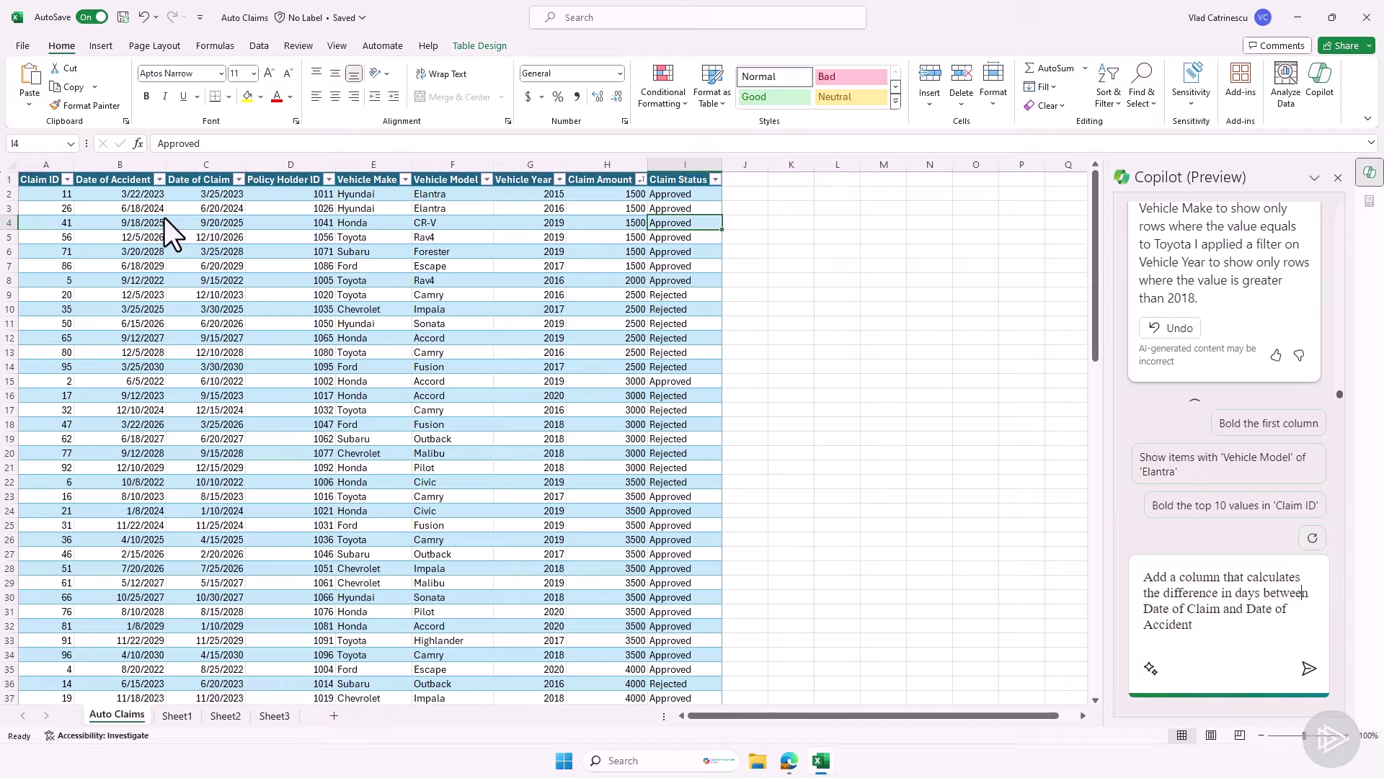
pyautogui.click(146, 200)
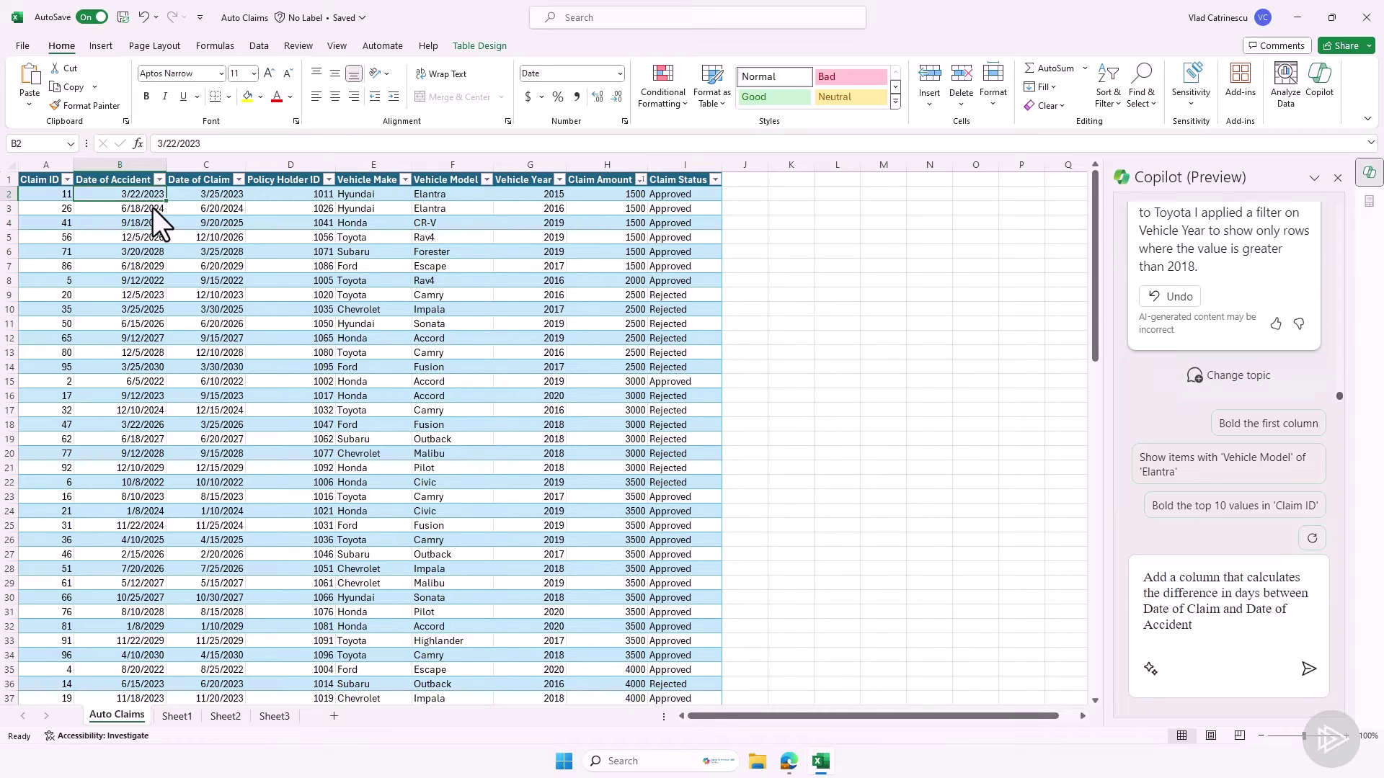
pyautogui.click(147, 213)
pyautogui.click(209, 194)
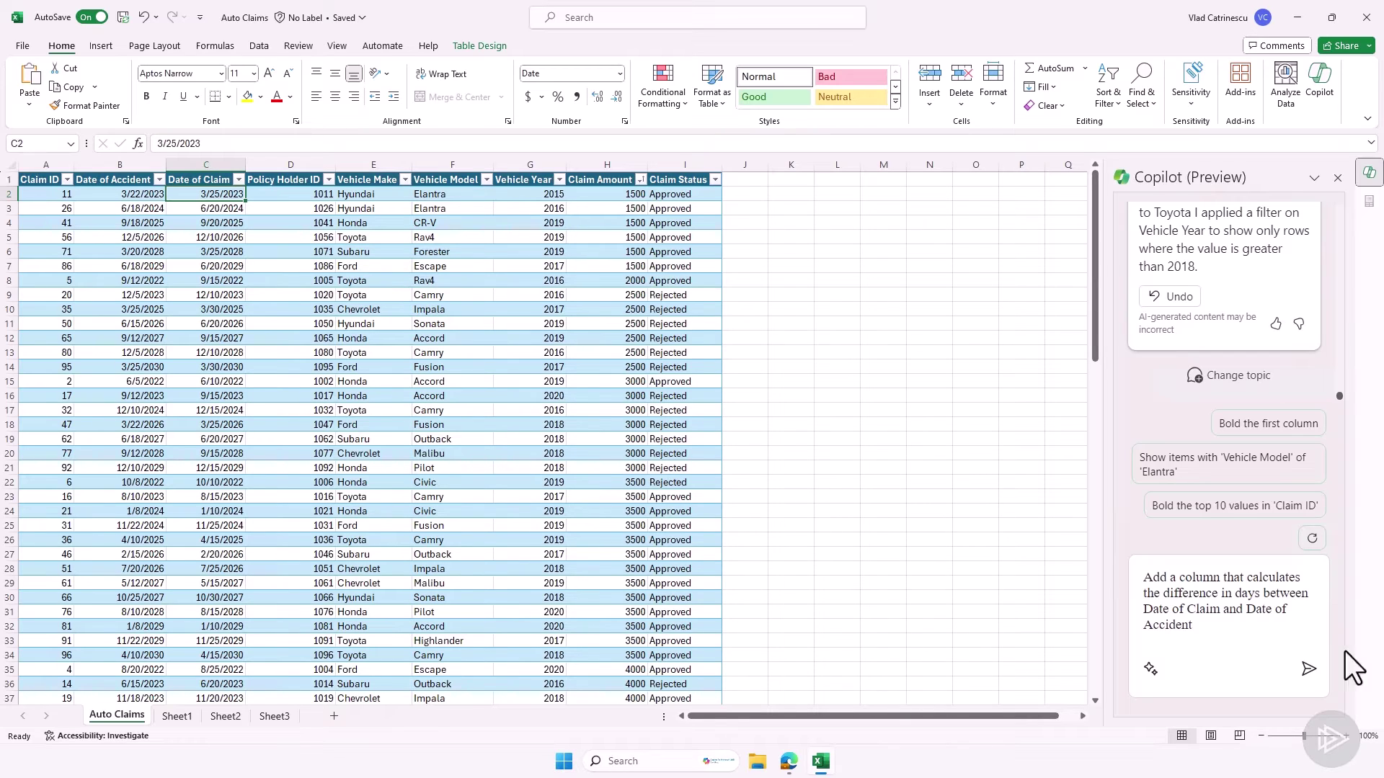
pyautogui.click(1259, 604)
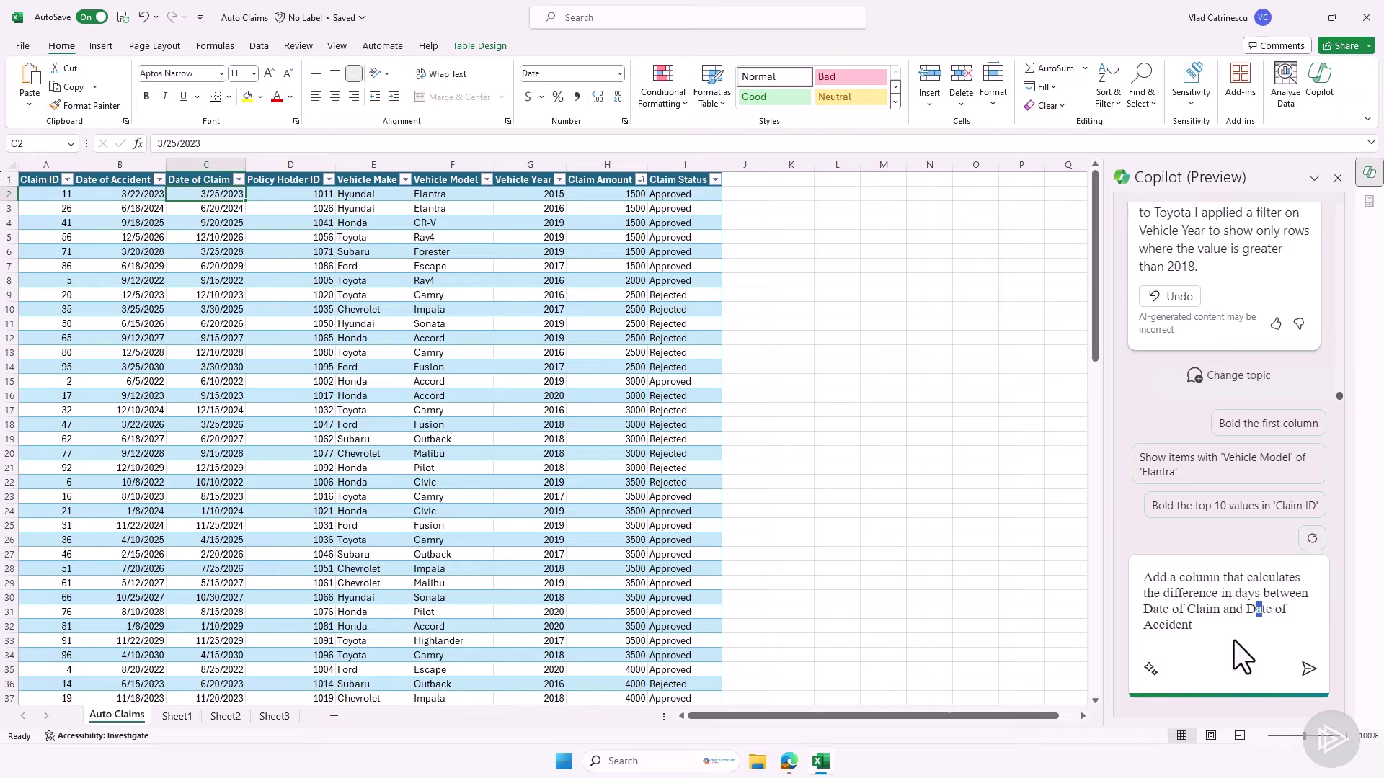
pyautogui.press('Return')
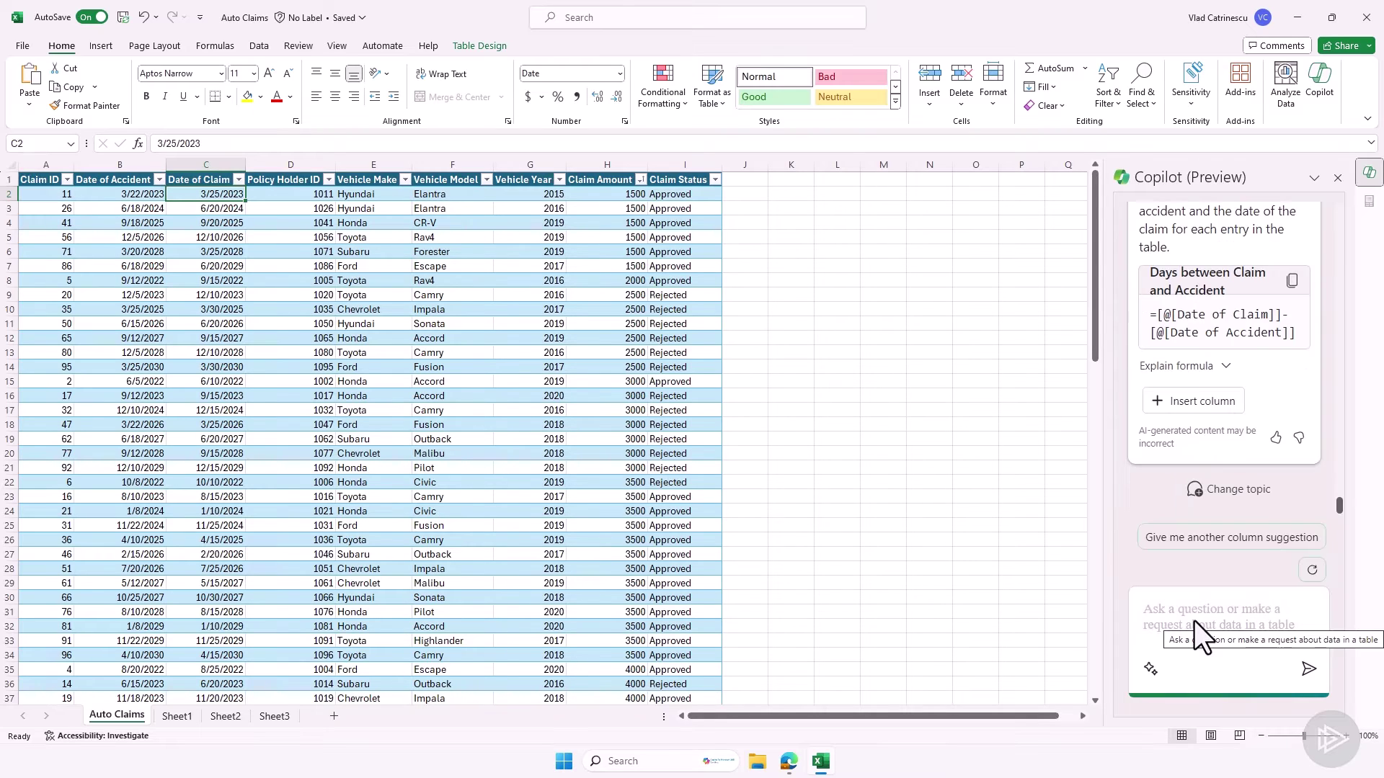
# - Insert Copilot's =[@[Date of Claim]]-[@[Date of Accident]] column as column J and check its day counts
pyautogui.scroll(1, 1204, 461)
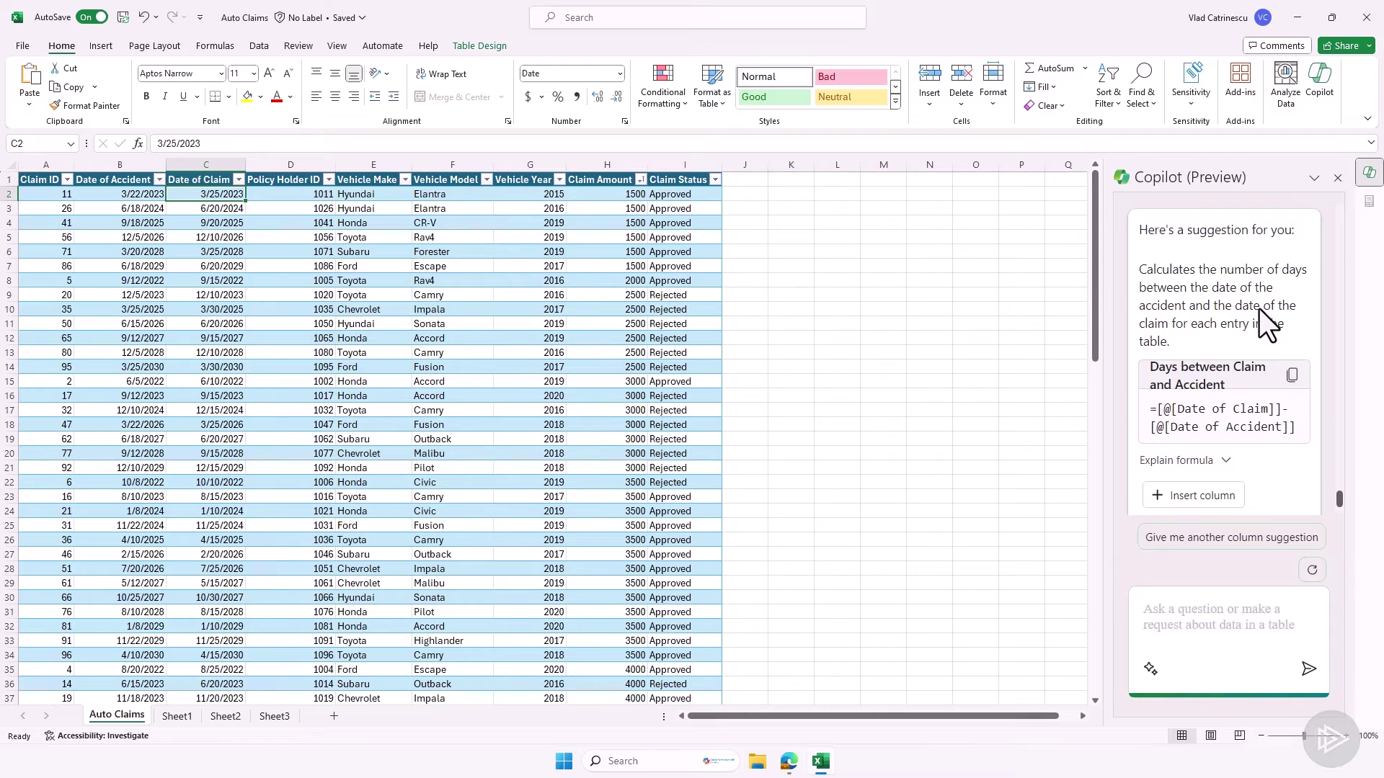
pyautogui.scroll(-1, 1226, 338)
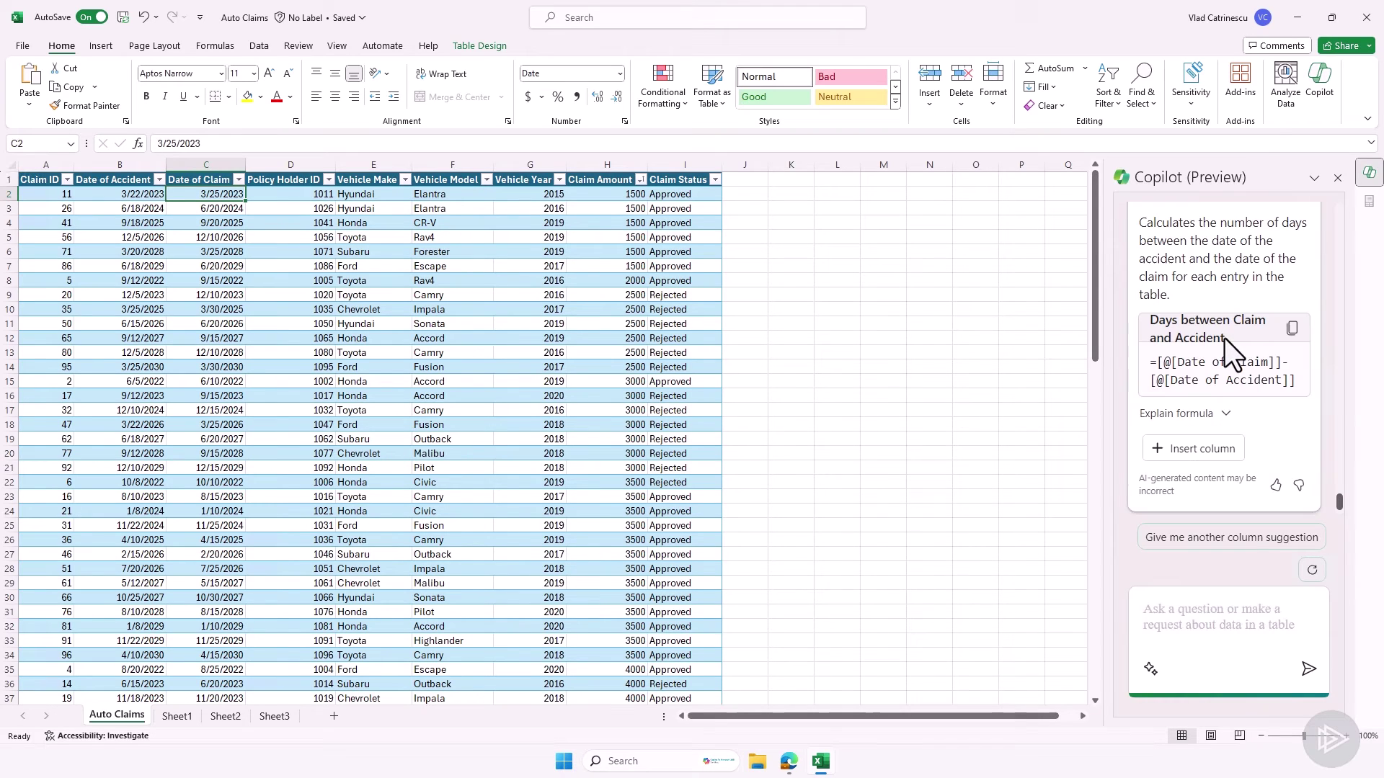
pyautogui.click(1217, 414)
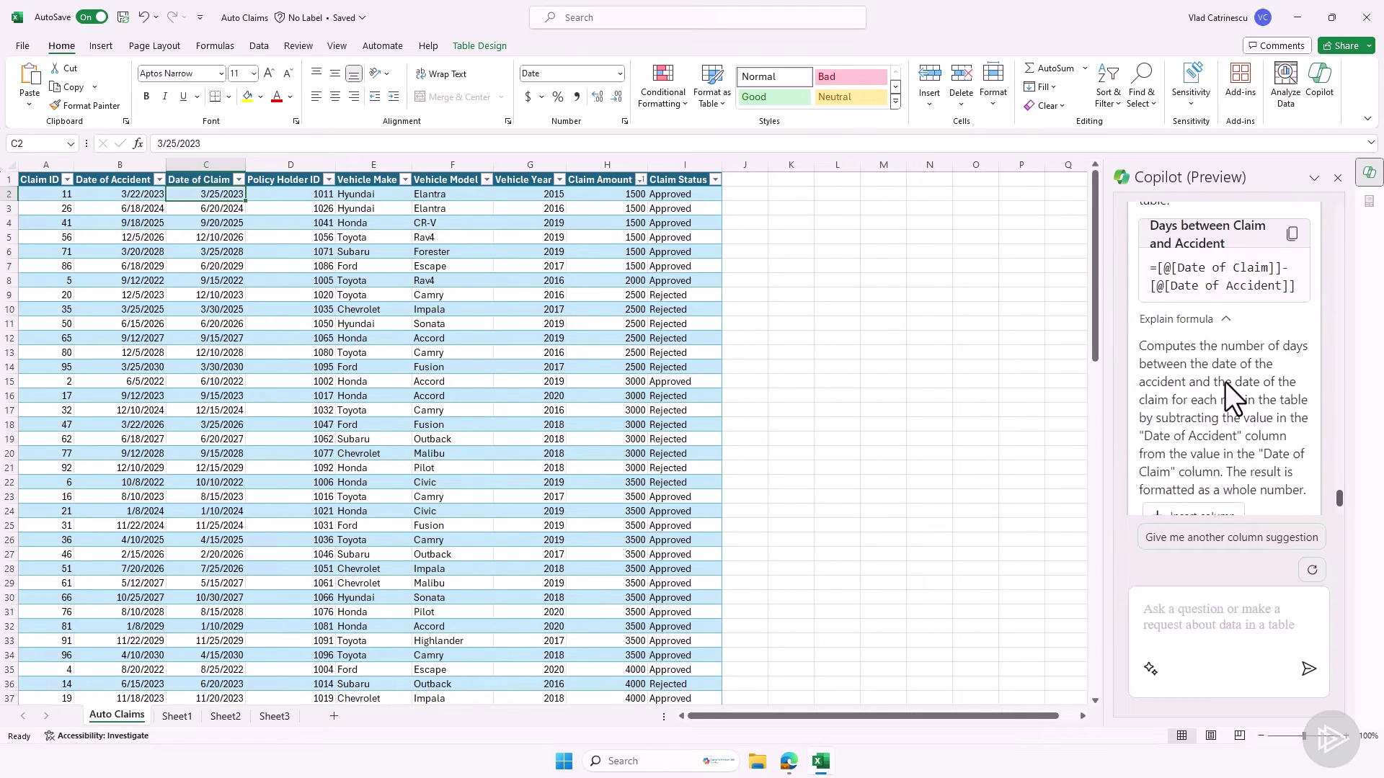
pyautogui.scroll(4, 1222, 321)
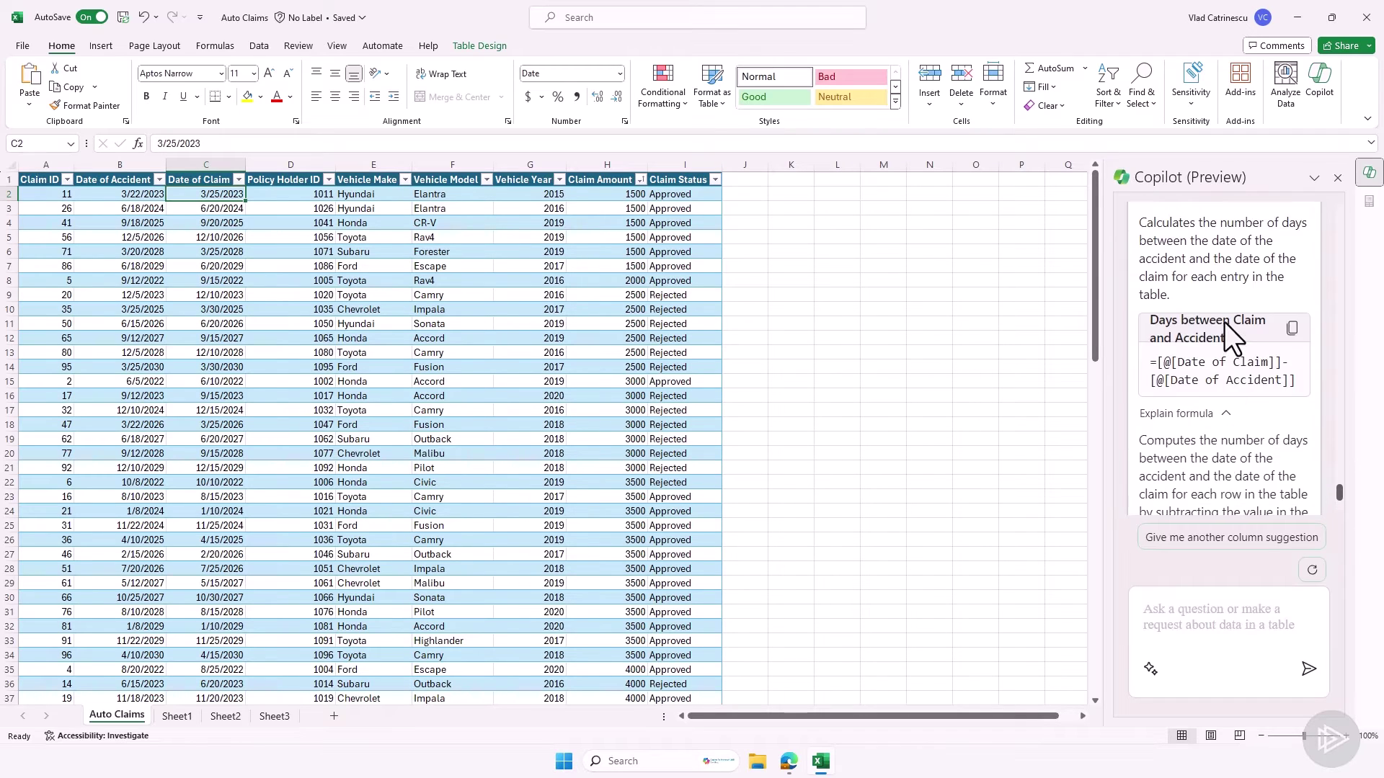
pyautogui.scroll(-4, 1224, 321)
pyautogui.click(1184, 422)
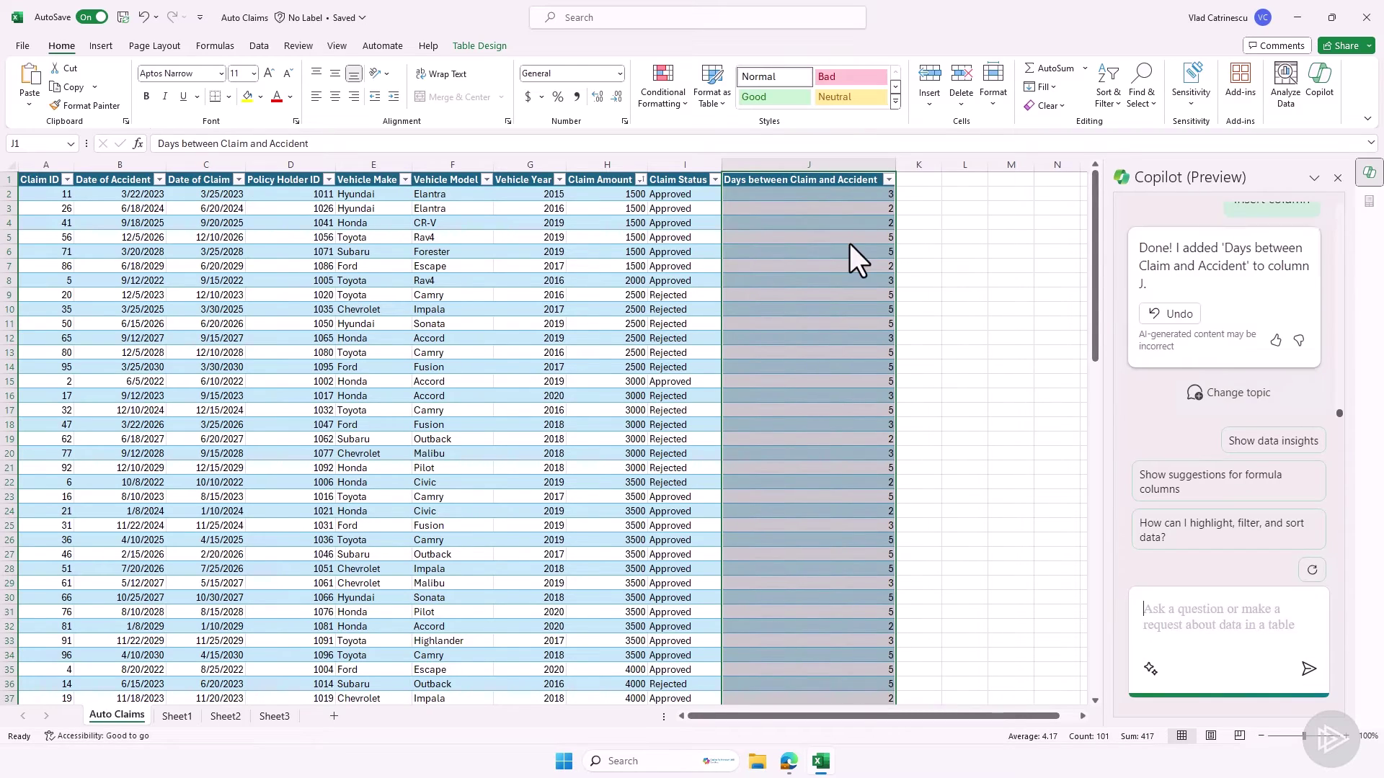
pyautogui.scroll(-11, 862, 328)
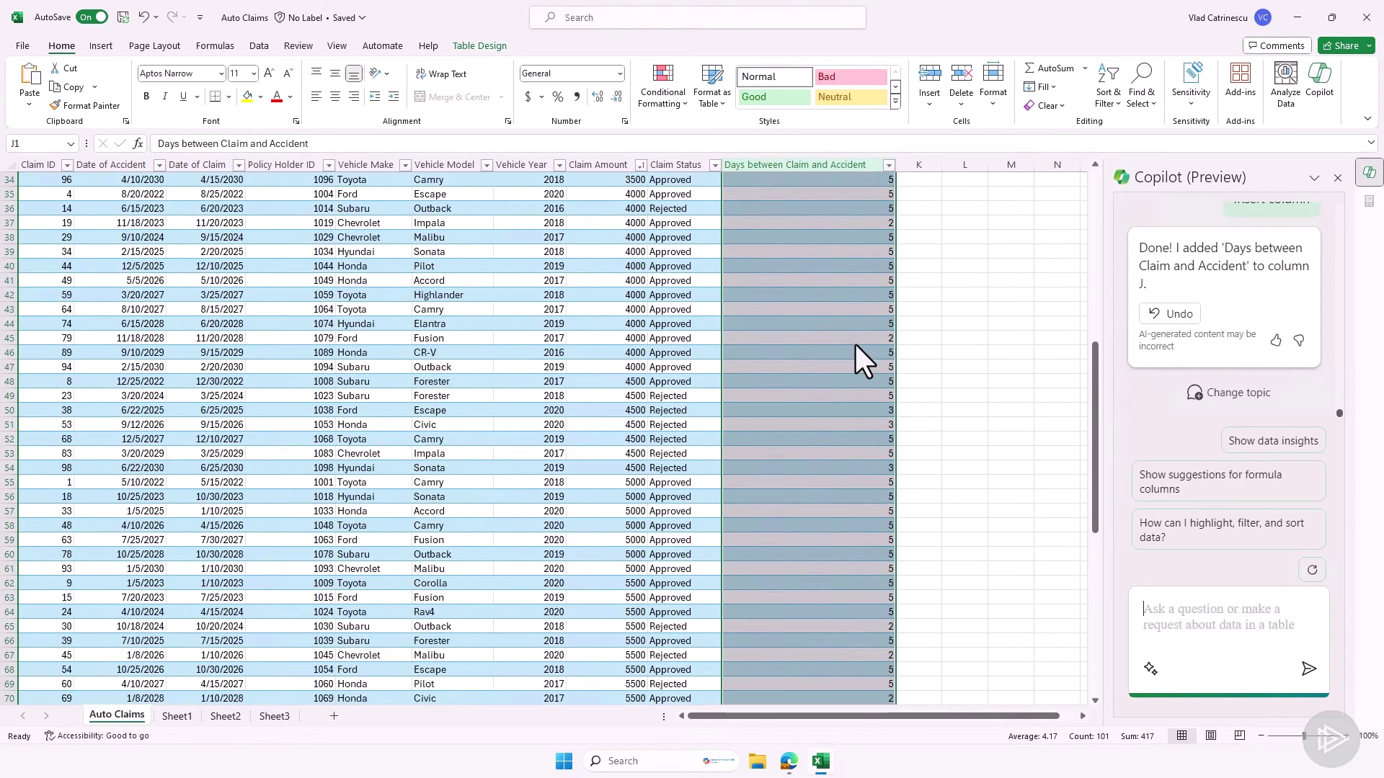
pyautogui.scroll(-5, 853, 346)
pyautogui.scroll(8, 851, 349)
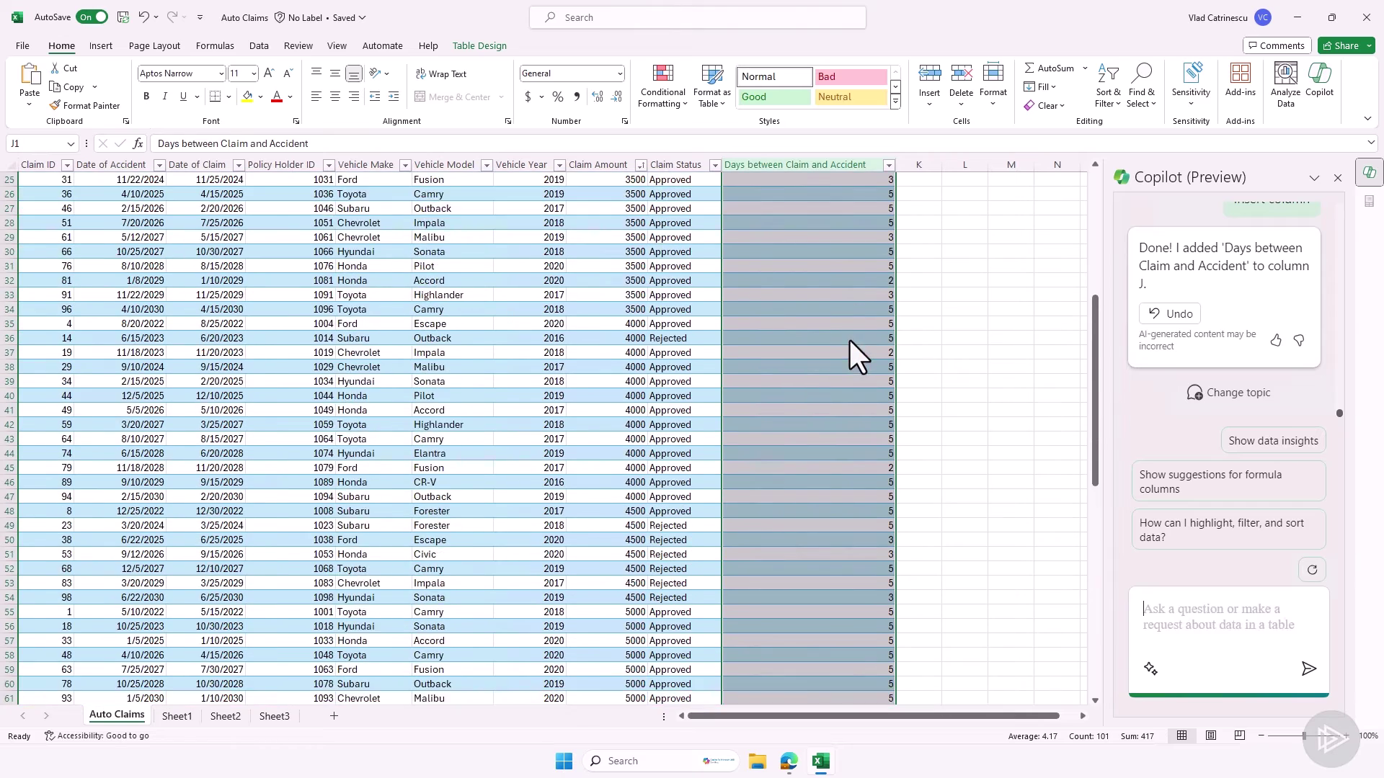
pyautogui.scroll(8, 850, 340)
pyautogui.click(773, 193)
pyautogui.click(1170, 611)
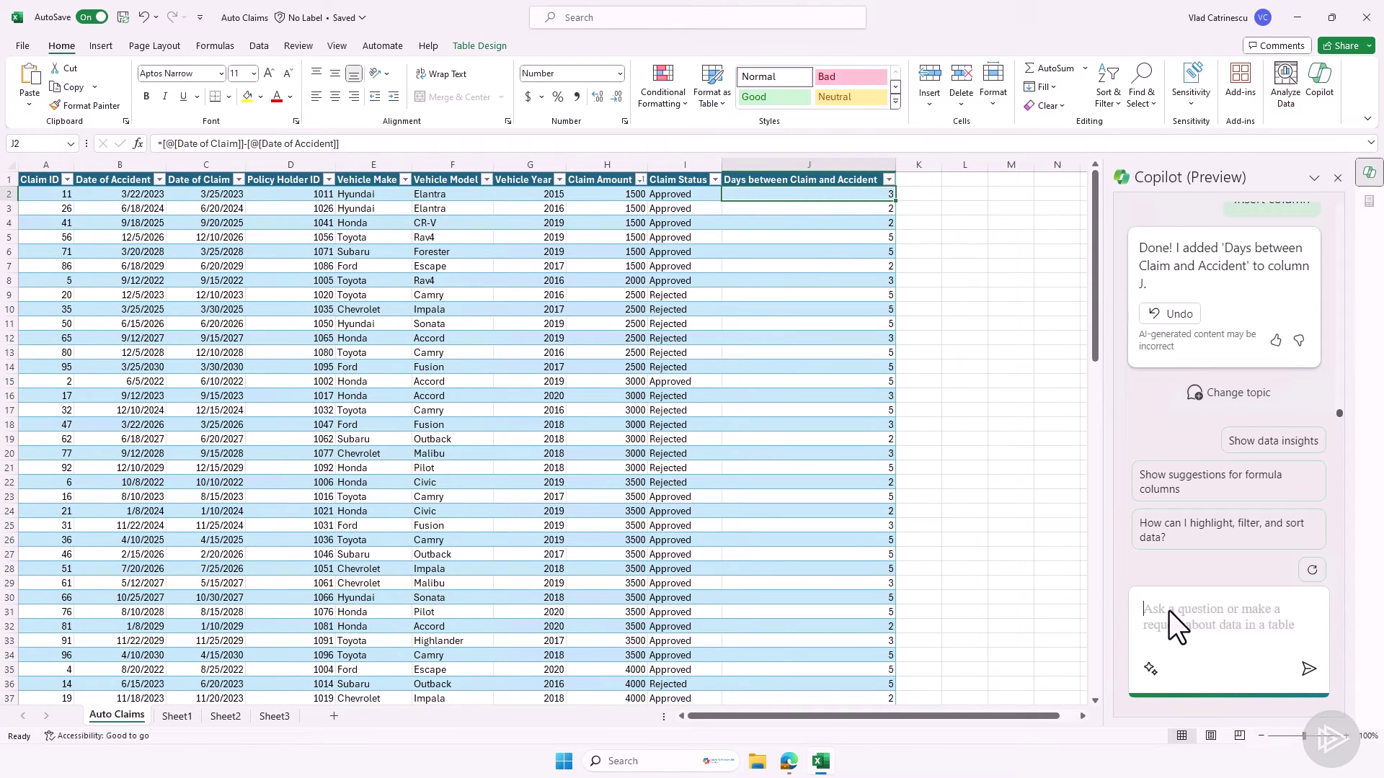
# - Ask Copilot for a Vehicle Description column joining Vehicle Year, Make and Model
pyautogui.write('Add a column that combines Vehicule Year, Vehicule Make, and Vehicule Model')
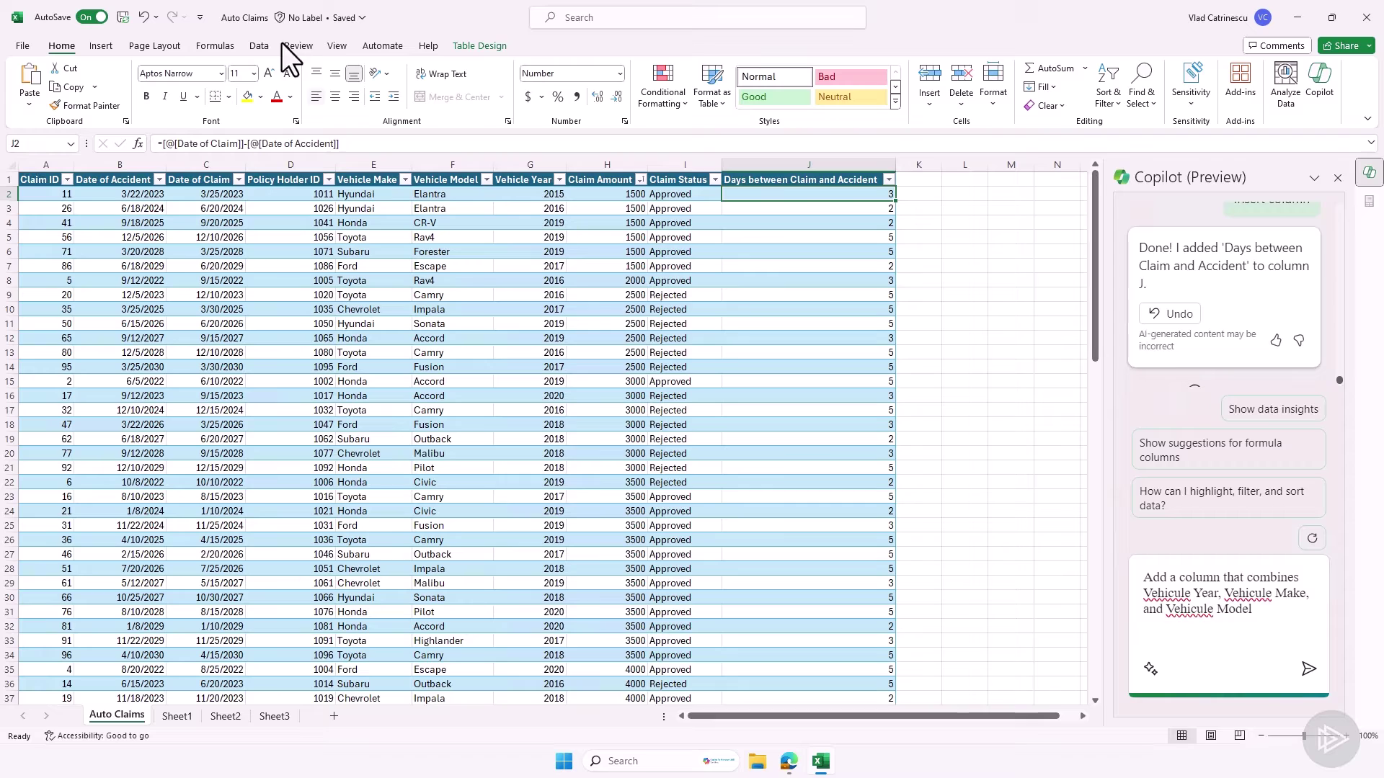
pyautogui.click(380, 209)
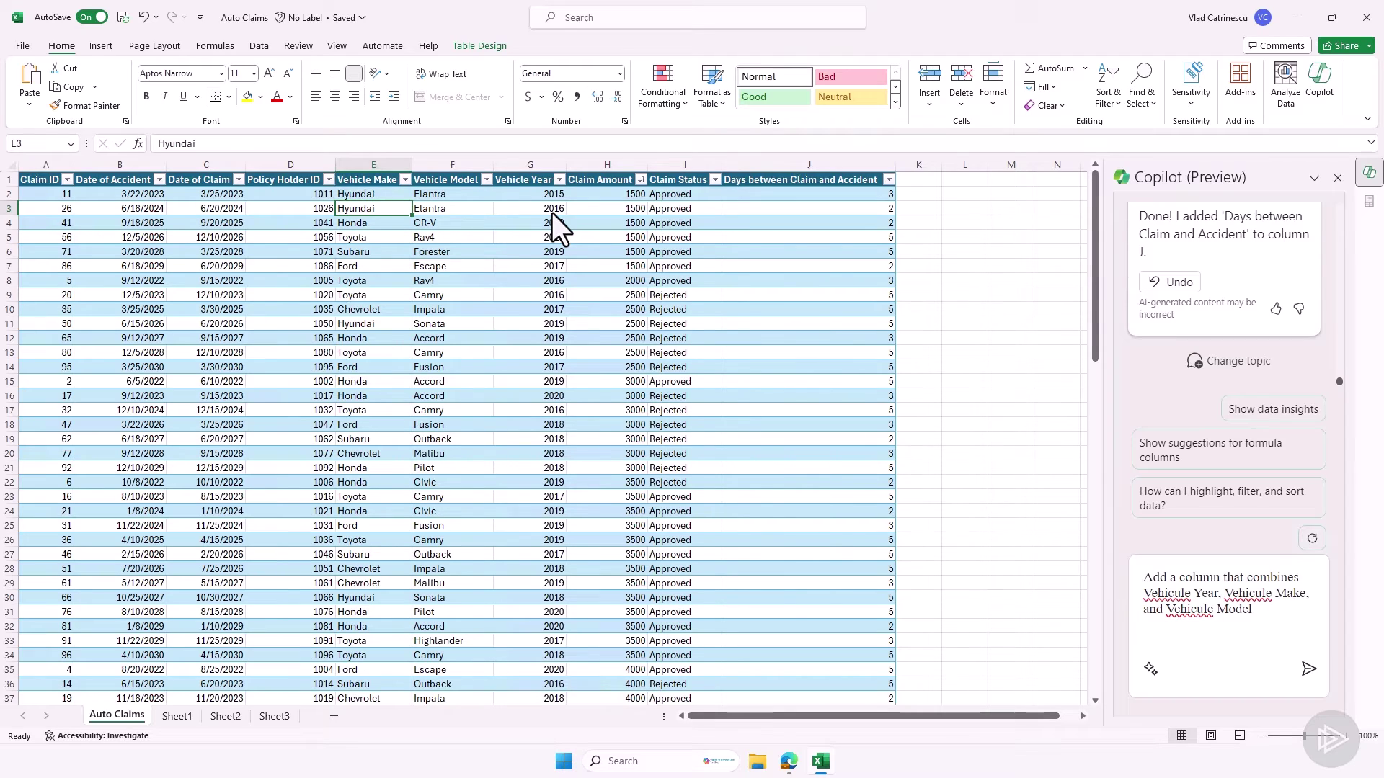
pyautogui.click(1294, 666)
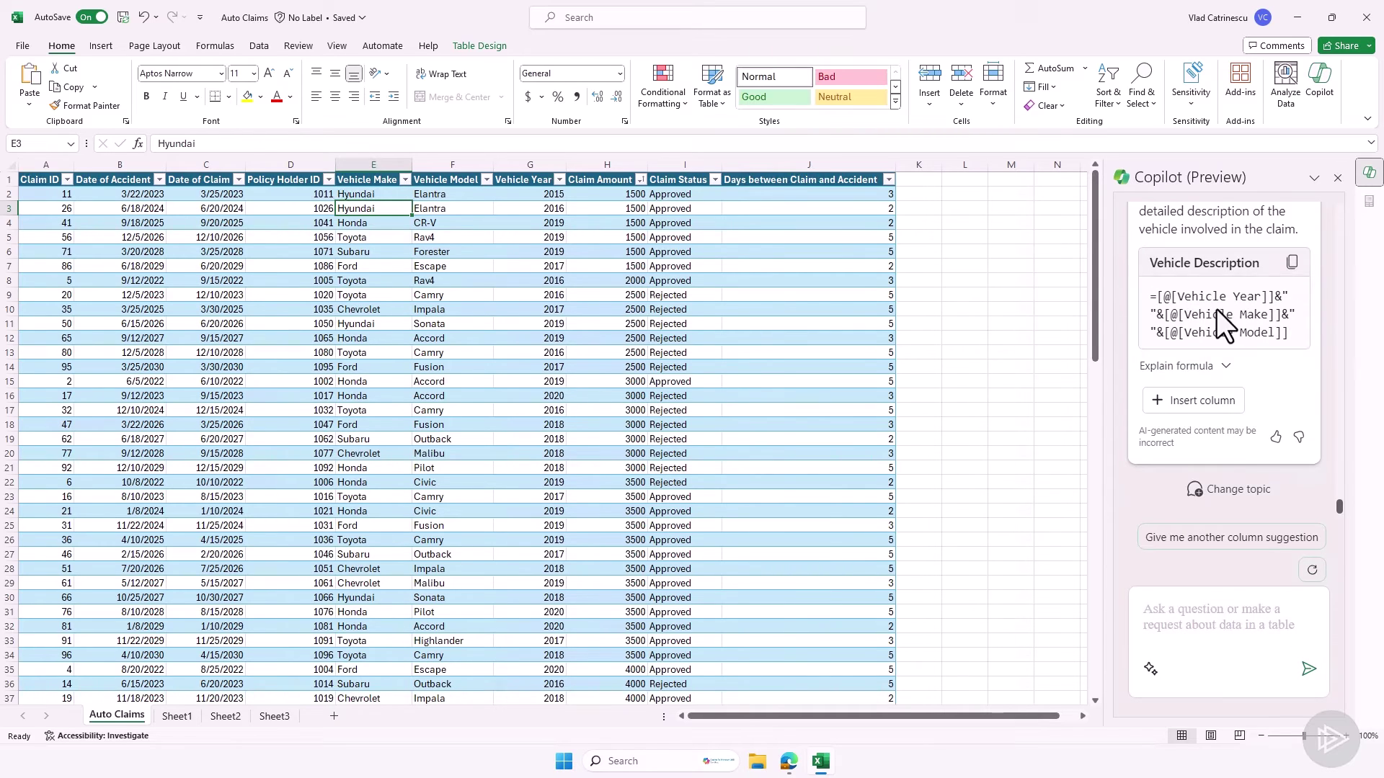
# - Insert the suggested Vehicle Description as column K, with entries like '2015 Hyundai Elantra'
pyautogui.scroll(3, 1217, 310)
pyautogui.scroll(-1, 1201, 339)
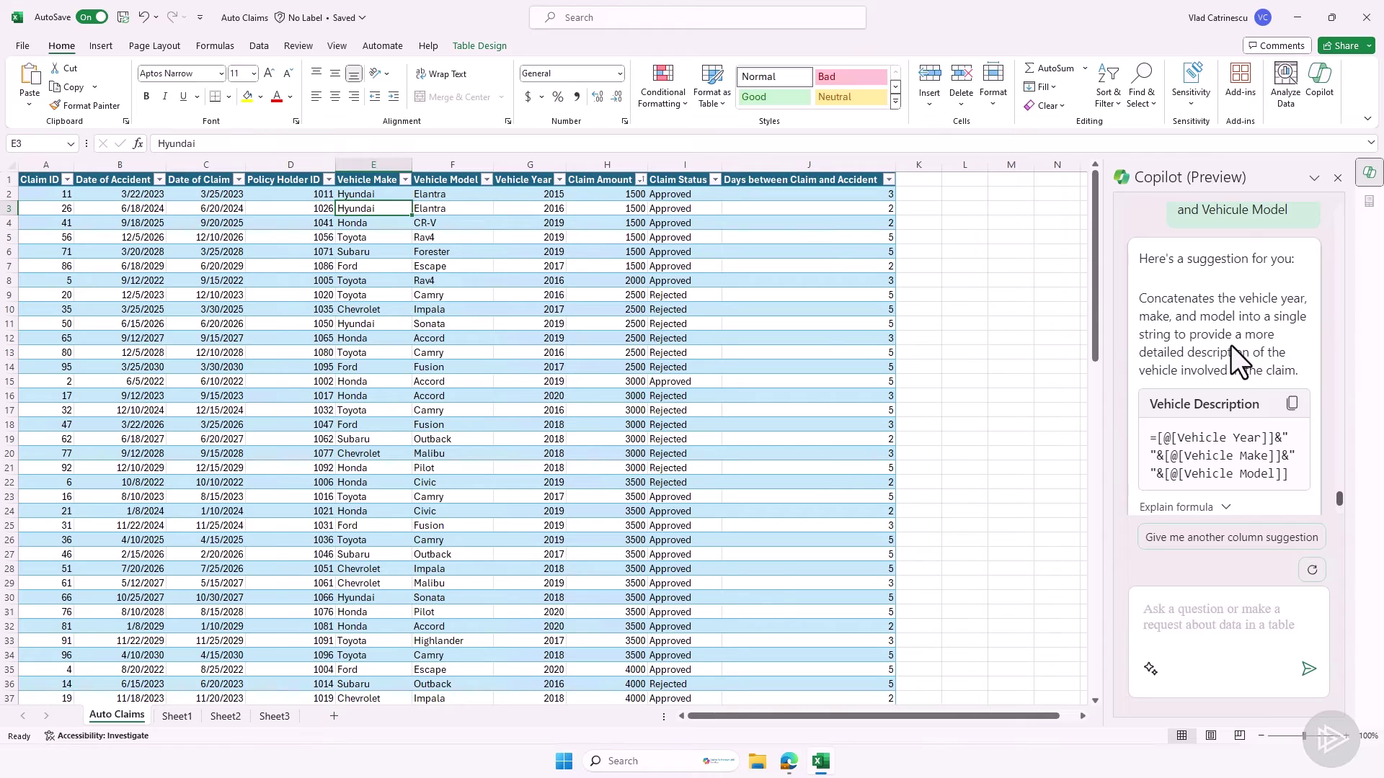
pyautogui.scroll(-1, 1227, 357)
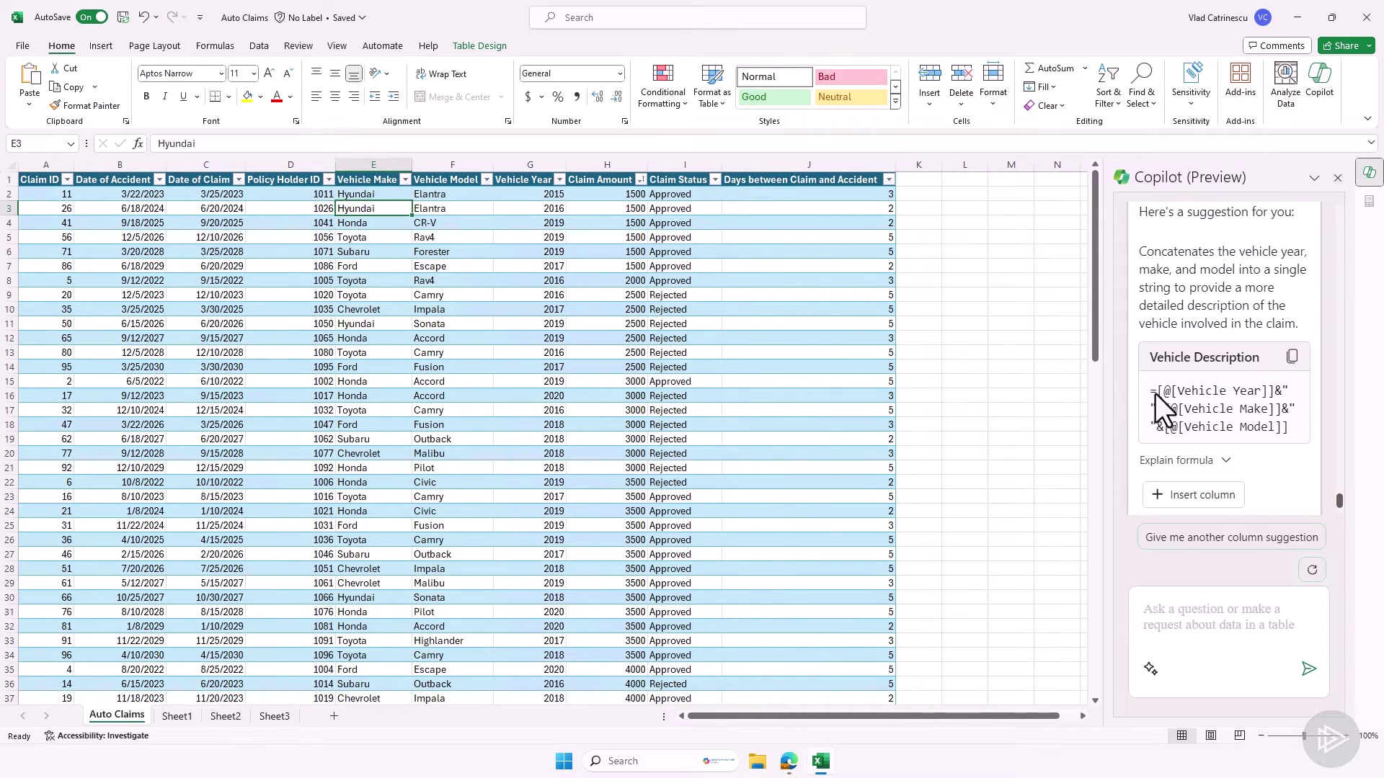
pyautogui.scroll(-2, 1169, 392)
pyautogui.click(1186, 402)
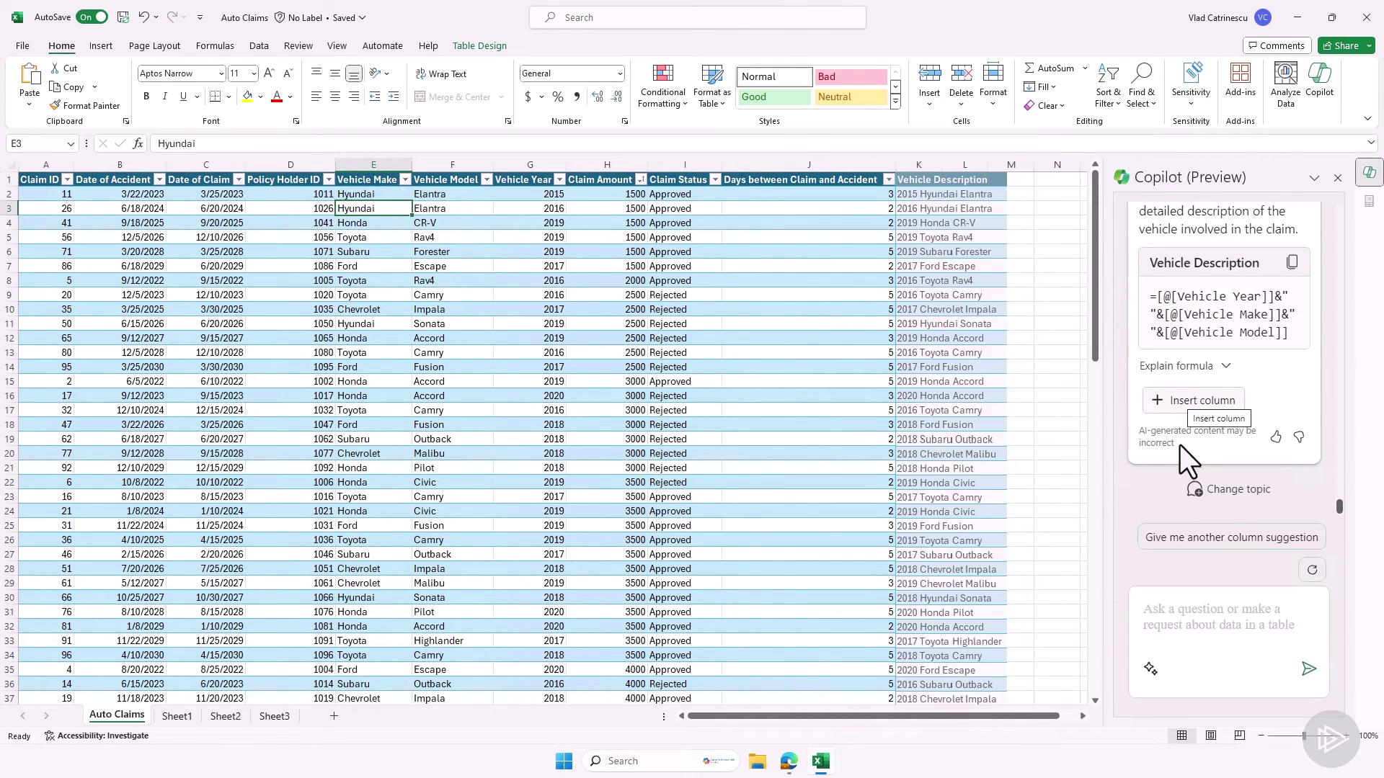
pyautogui.click(1187, 405)
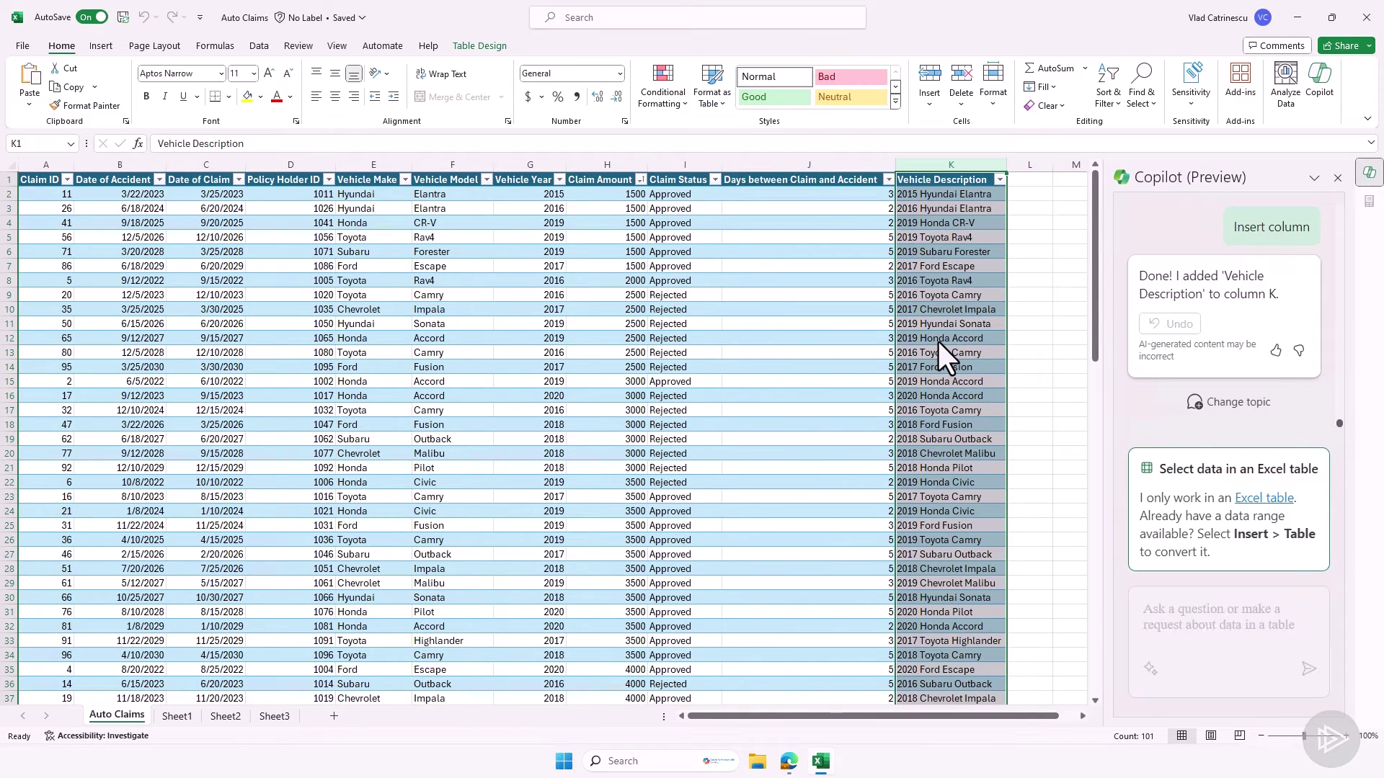
# - Deselect column K and add a new blank worksheet, Sheet5
pyautogui.click(685, 540)
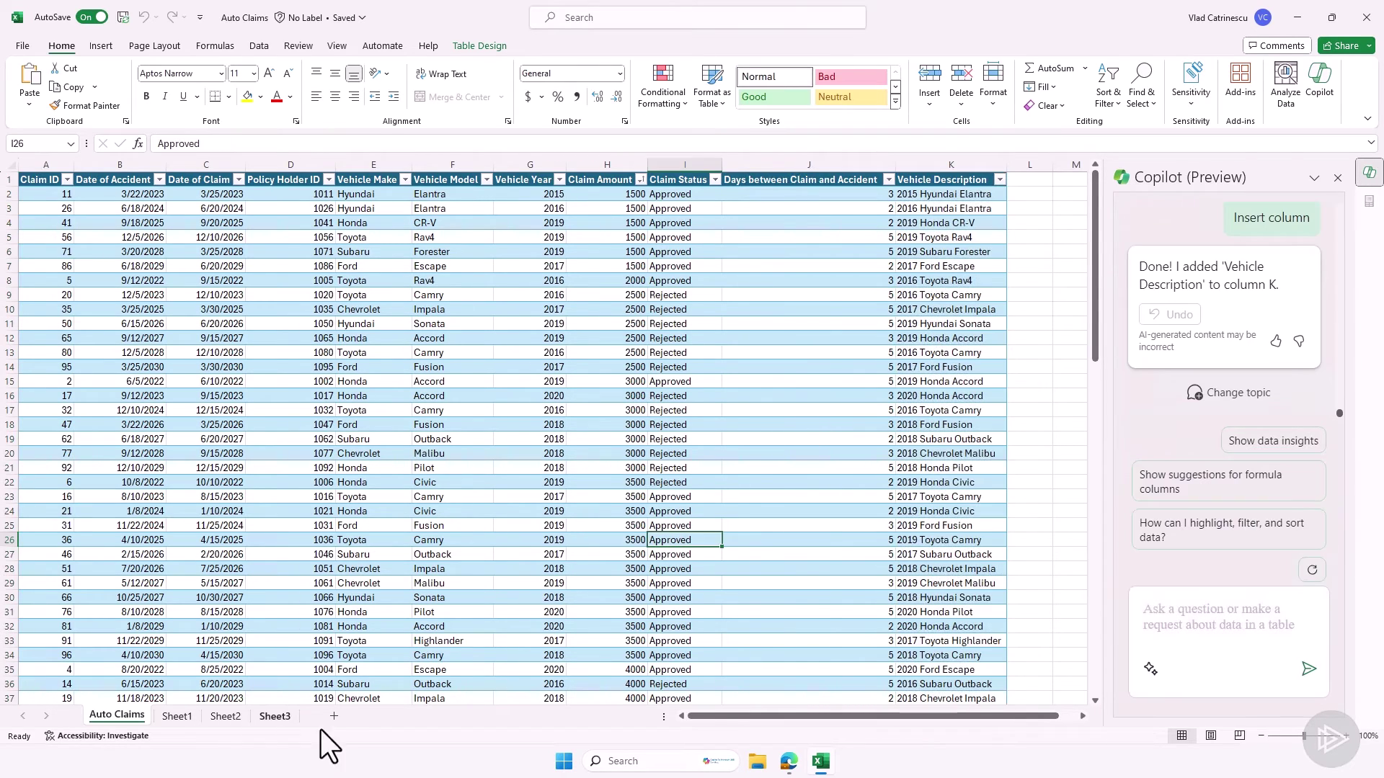
pyautogui.click(336, 719)
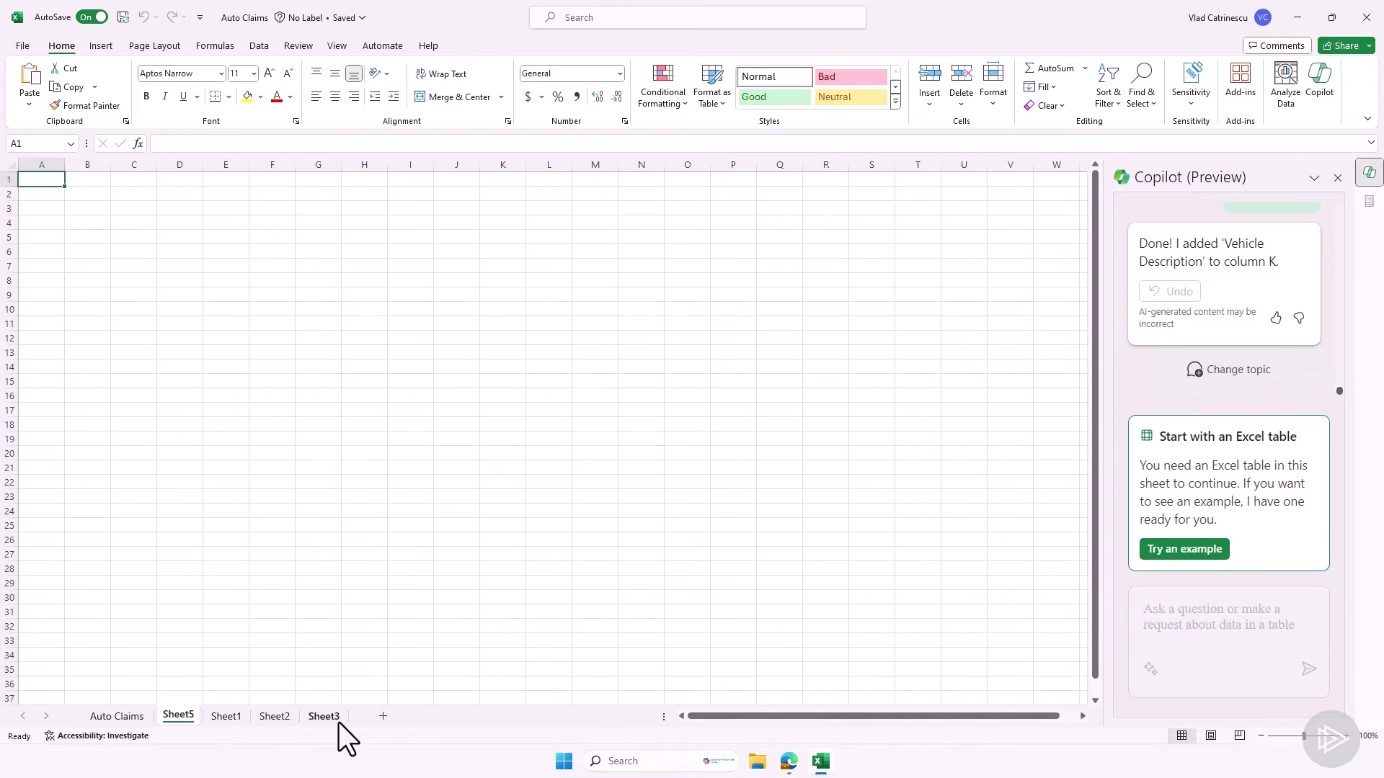
# - Insert Copilot's example table of 12 marketing campaigns with budget, revenue and users into Sheet5
pyautogui.click(1183, 547)
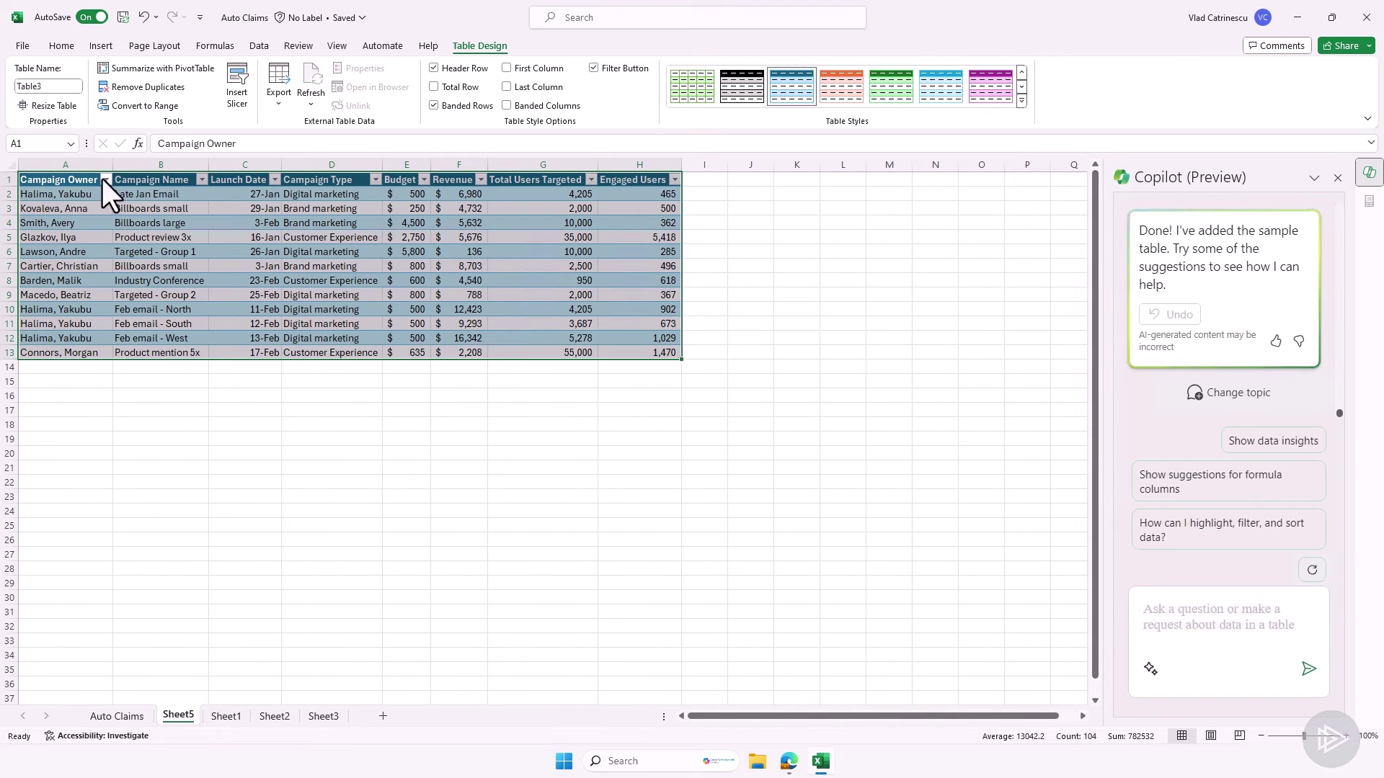
pyautogui.click(78, 198)
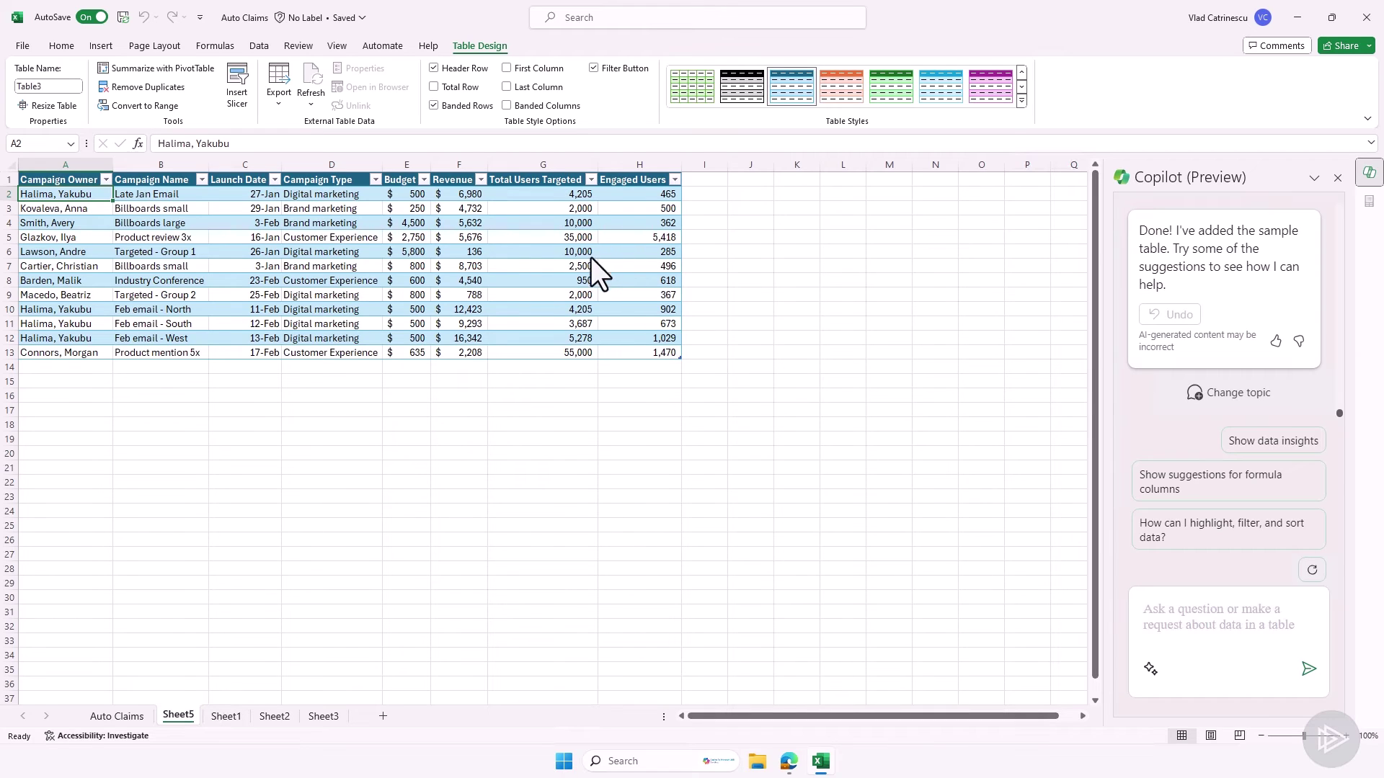
pyautogui.click(1251, 620)
pyautogui.write('Add a column that calculates the total profit for each marketing campaign in 2024')
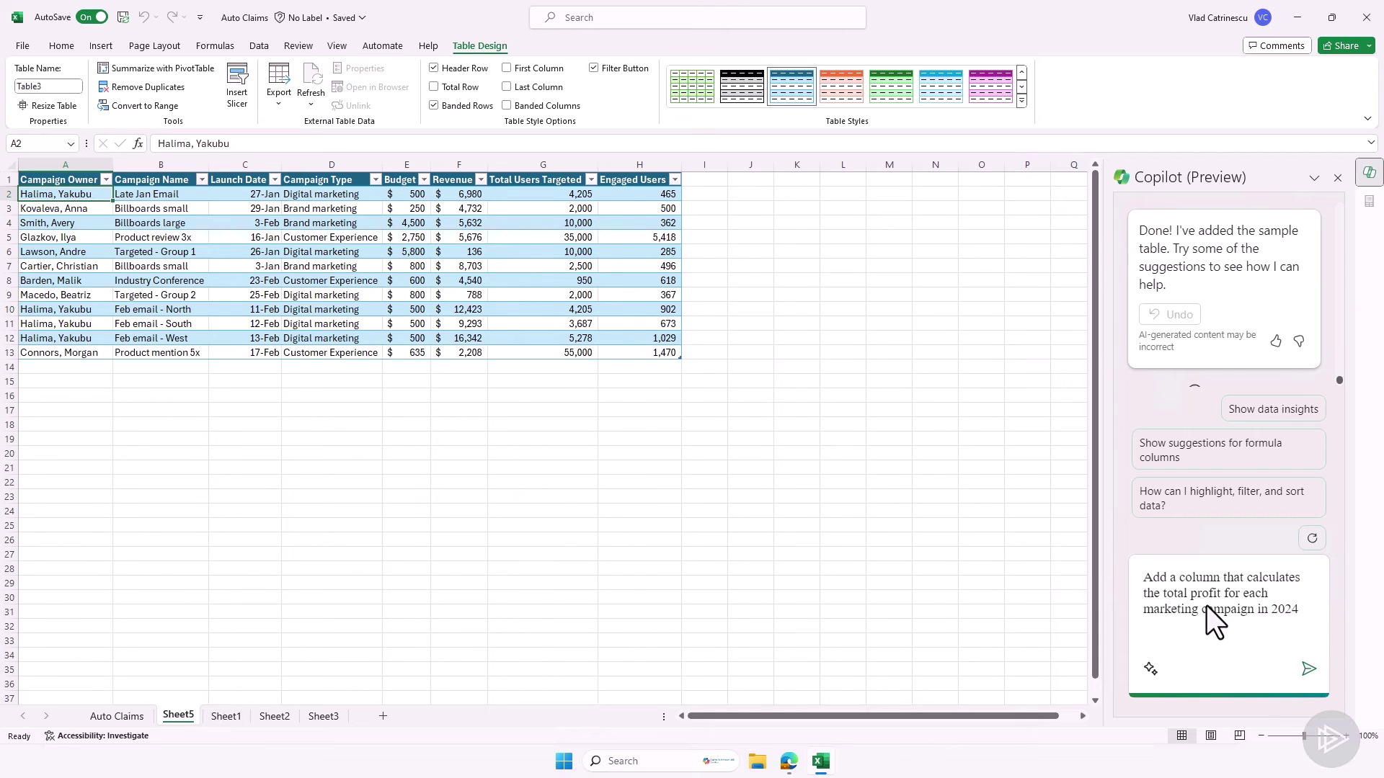
pyautogui.press('Return')
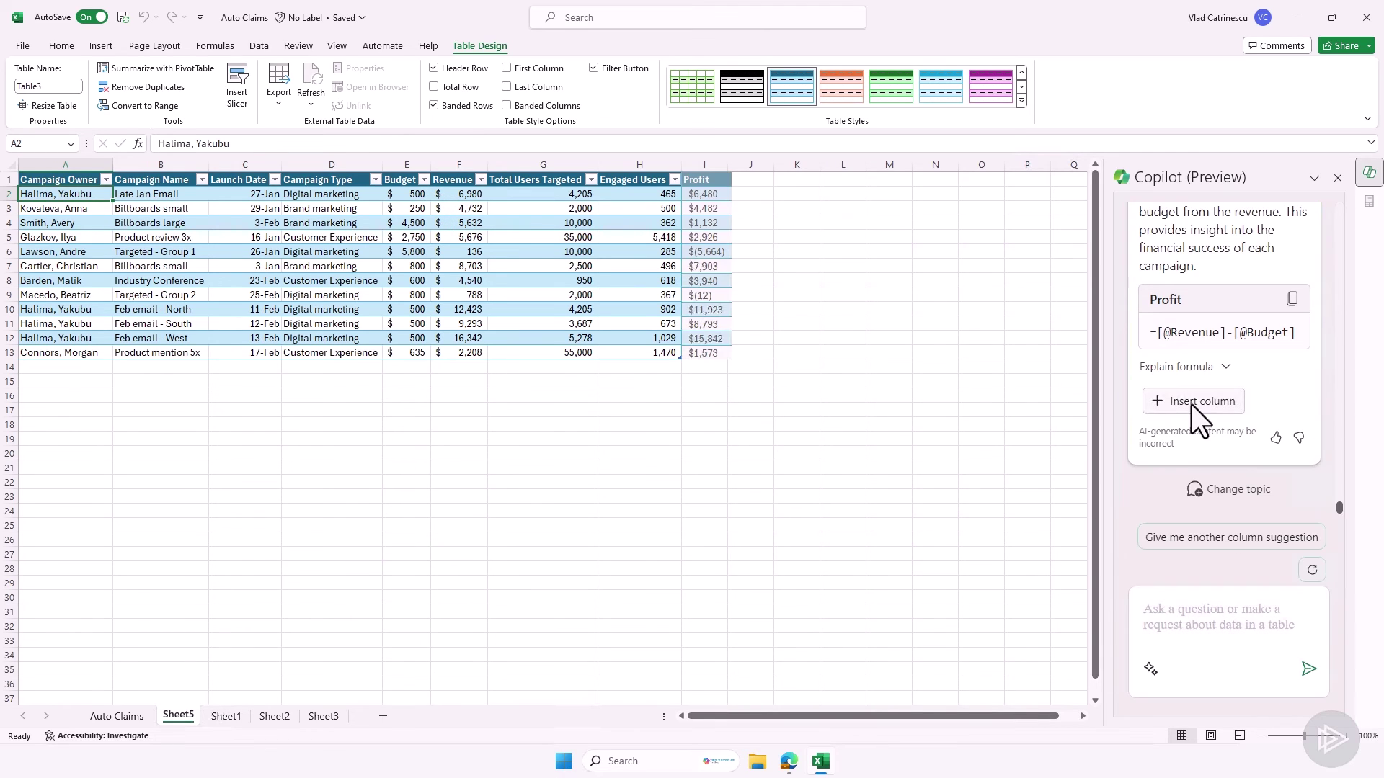
pyautogui.scroll(1, 1205, 397)
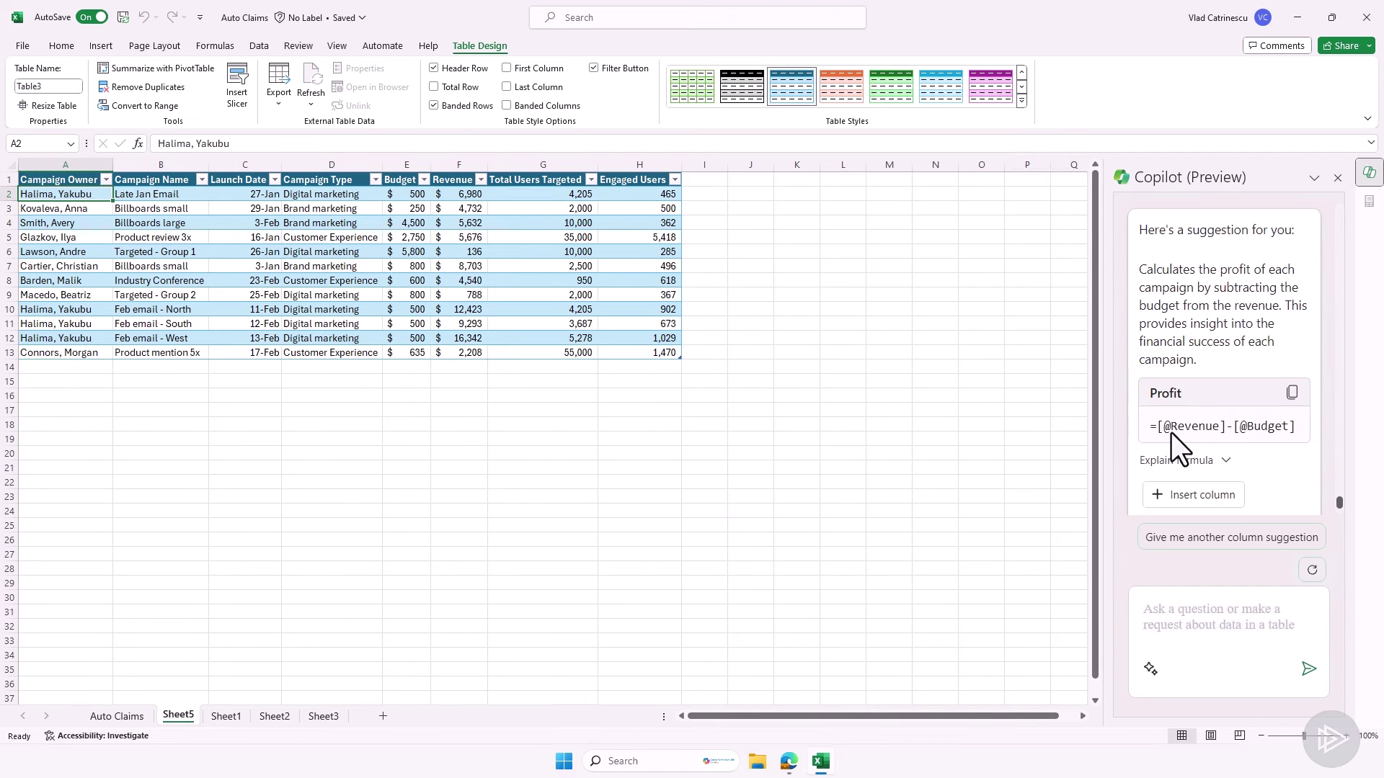
pyautogui.click(1179, 493)
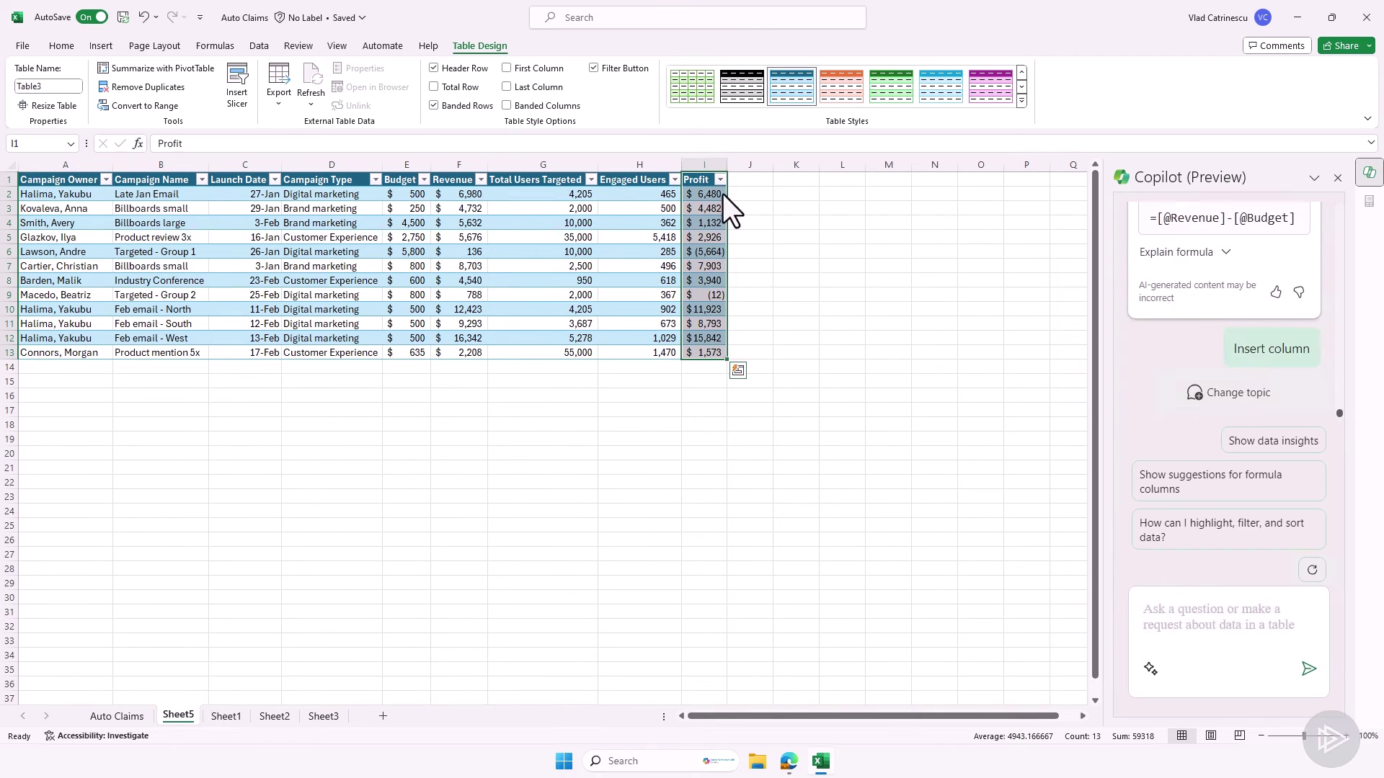
pyautogui.click(710, 252)
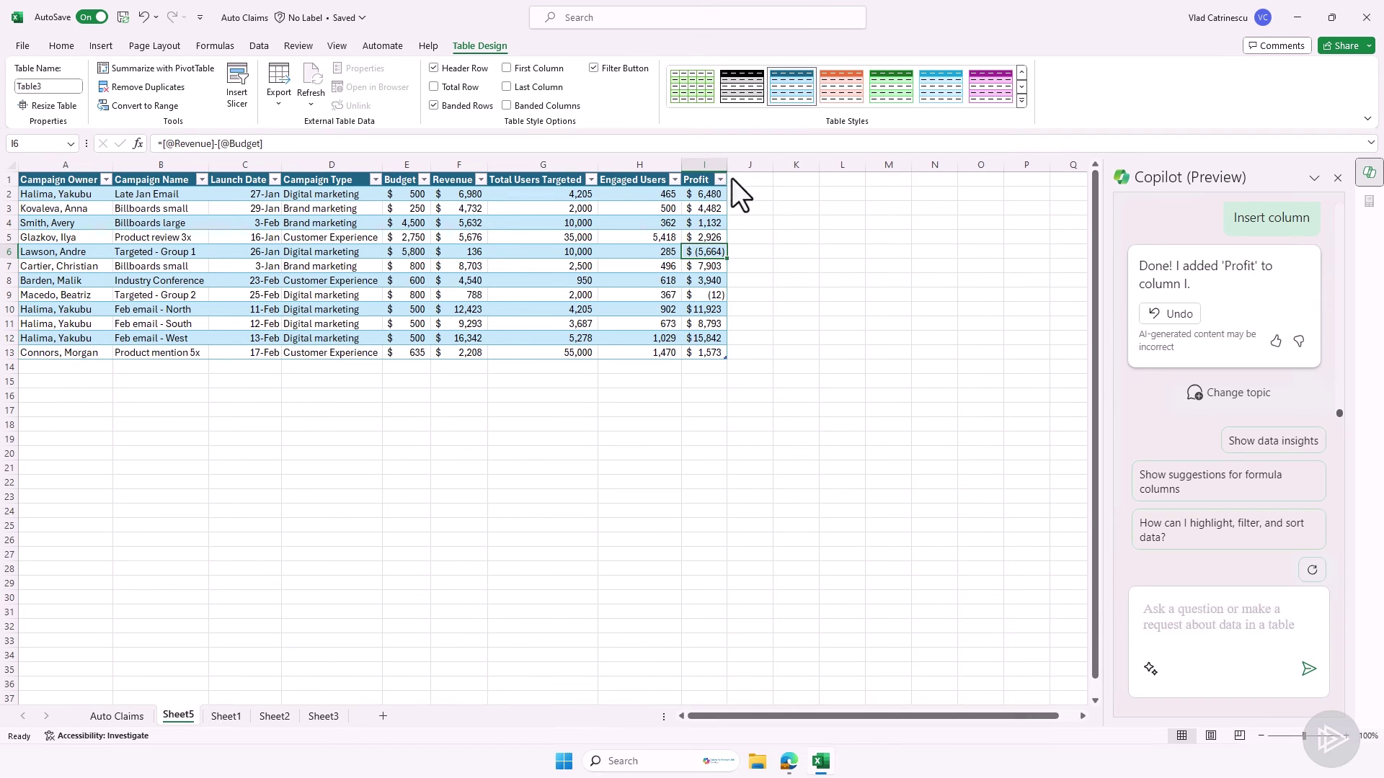
# - Add blank Sheet6, then return to the Auto Claims sheet and select a table cell
pyautogui.click(381, 718)
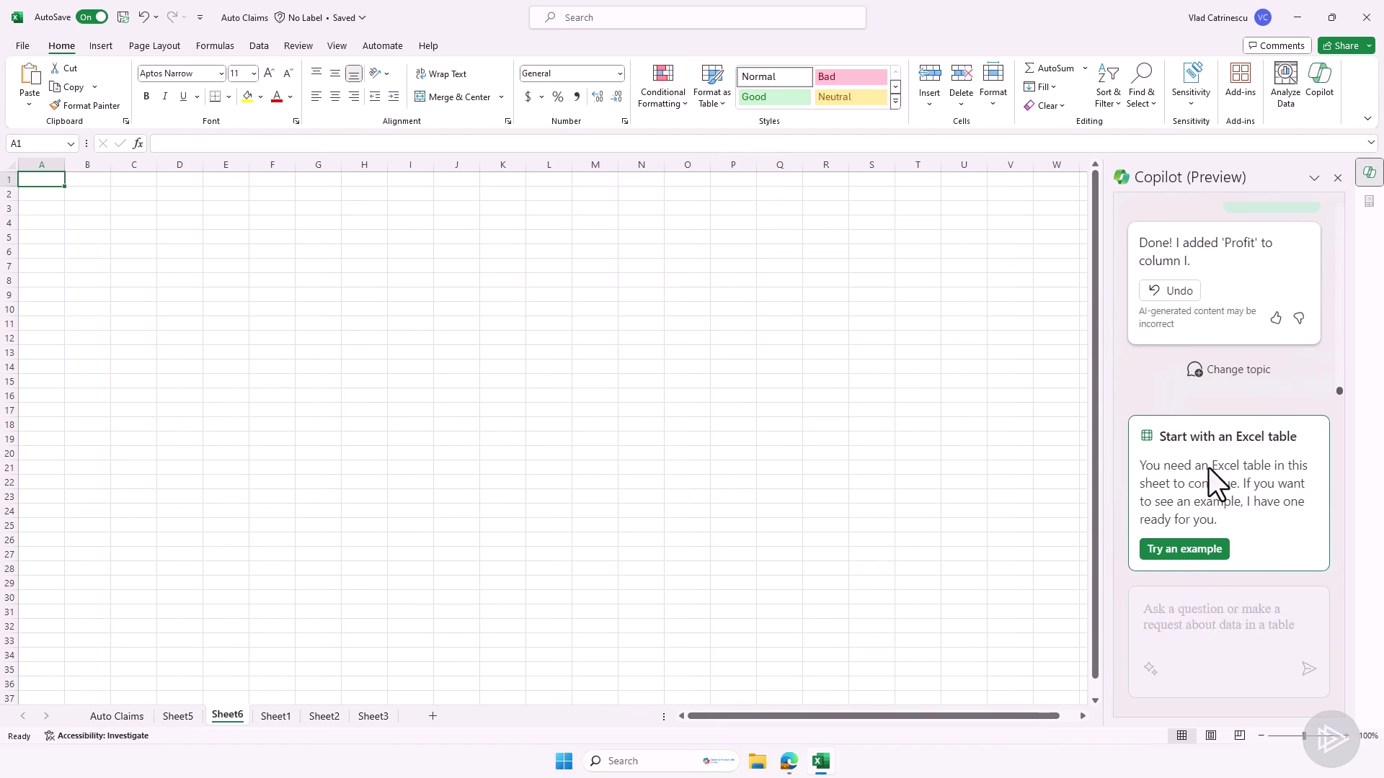
pyautogui.click(117, 717)
pyautogui.click(261, 324)
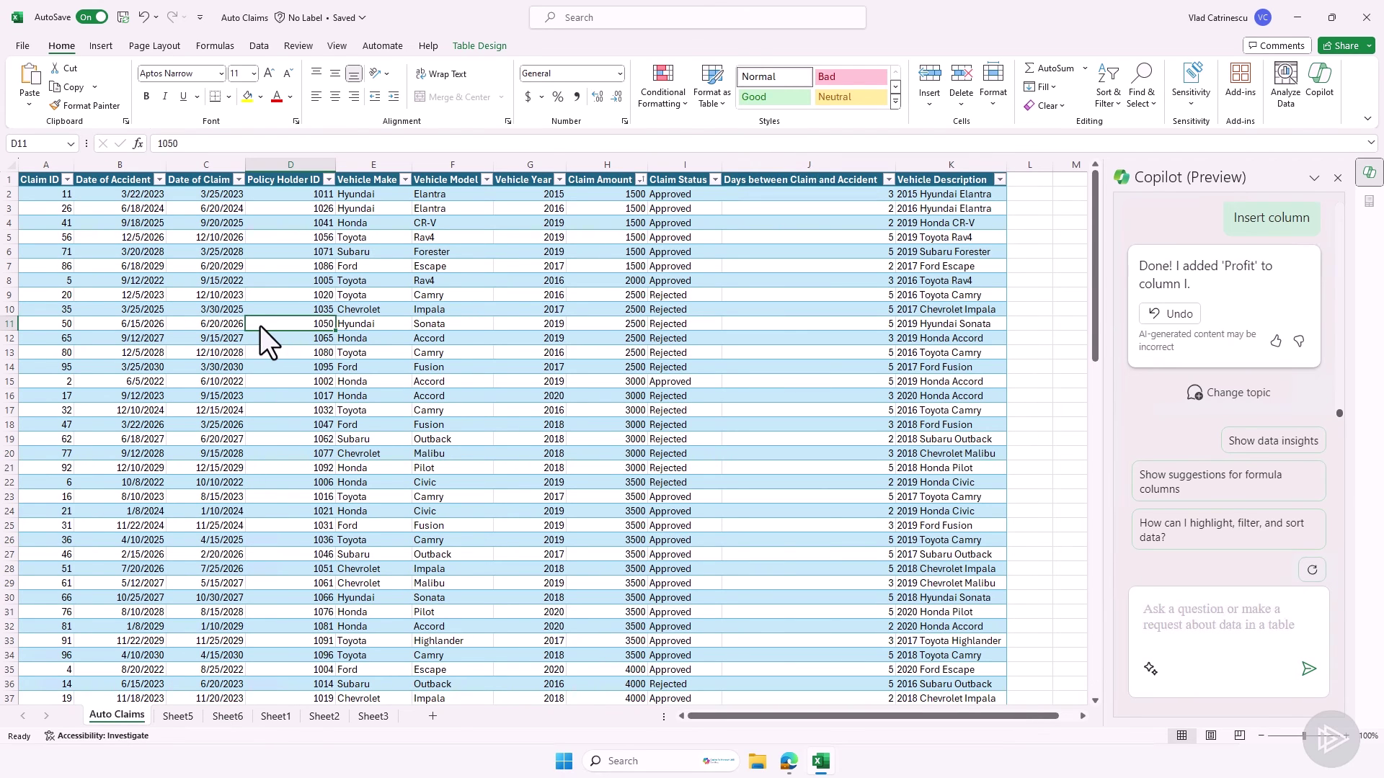